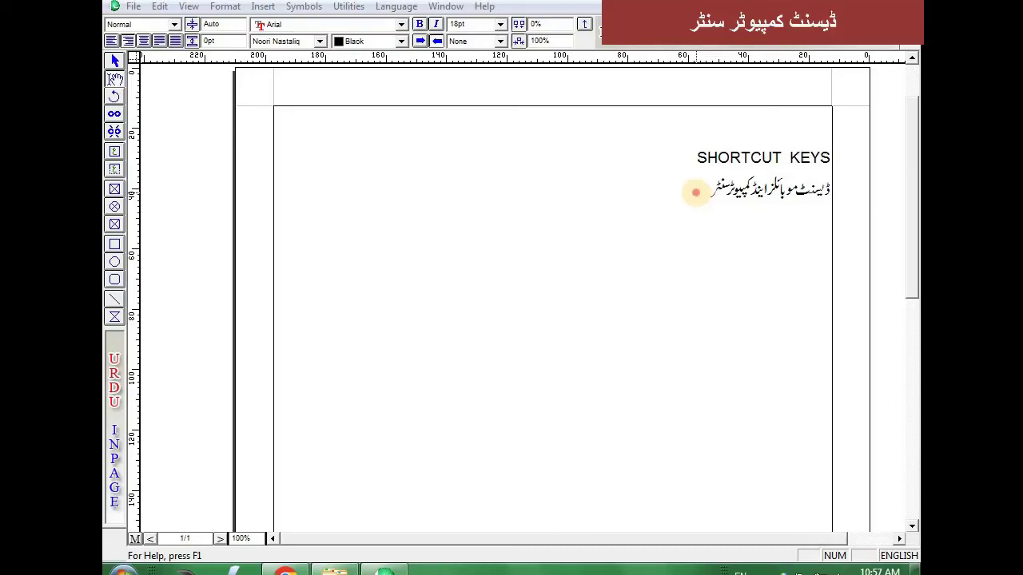
Resize the selected Urdu line under SHORTCUT KEYS to 24pt, then deselect it
{"action": "key", "text": "ctrl+shift+period"}
{"action": "key", "text": "ctrl+shift+period"}
{"action": "key", "text": "ctrl+shift+period"}
{"action": "key", "text": "ctrl+shift+period"}
{"action": "key", "text": "ctrl+shift+period"}
{"action": "key", "text": "ctrl+shift+period"}
{"action": "key", "text": "ctrl+shift+period"}
{"action": "key", "text": "ctrl+shift+period"}
{"action": "key", "text": "ctrl+shift+period"}
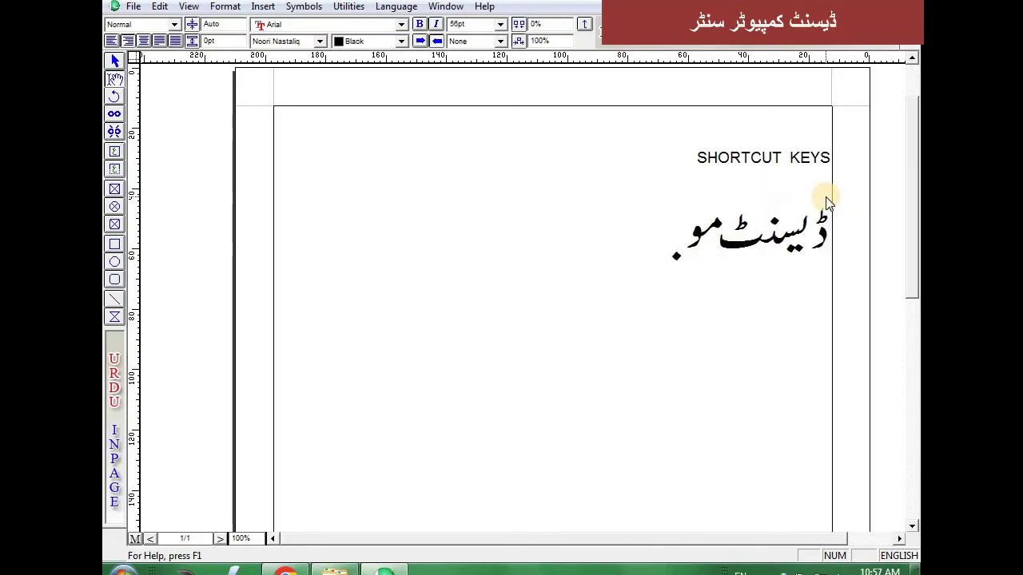
{"action": "key", "text": "ctrl+shift+comma"}
{"action": "key", "text": "ctrl+shift+comma"}
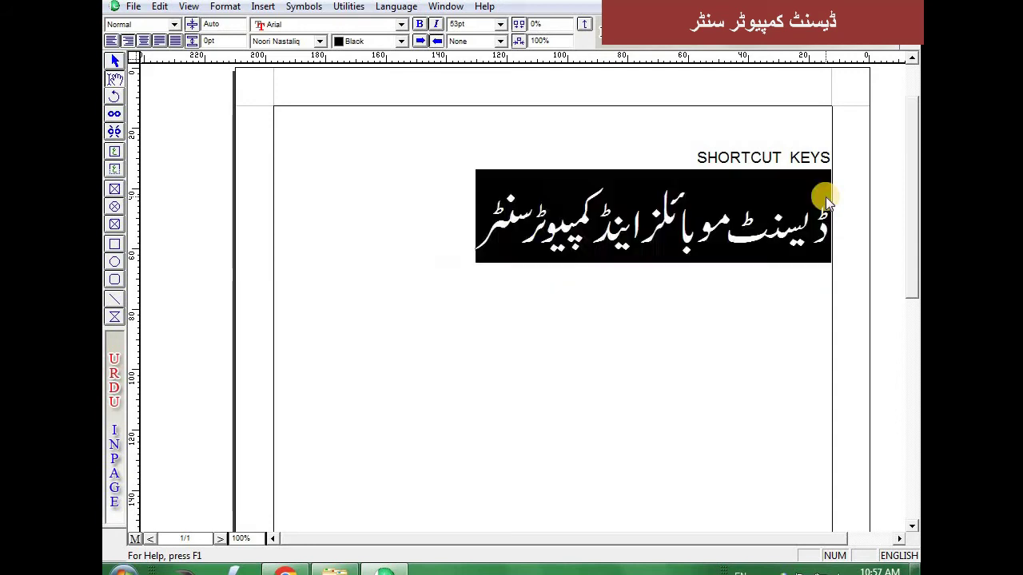
{"action": "key", "text": "ctrl+shift+comma"}
{"action": "key", "text": "ctrl+shift+comma"}
{"action": "key", "text": "ctrl+shift+comma"}
{"action": "key", "text": "ctrl+shift+comma"}
{"action": "key", "text": "ctrl+shift+comma"}
{"action": "key", "text": "ctrl+shift+comma"}
{"action": "key", "text": "ctrl+shift+comma"}
{"action": "key", "text": "ctrl+shift+comma"}
{"action": "key", "text": "ctrl+shift+comma"}
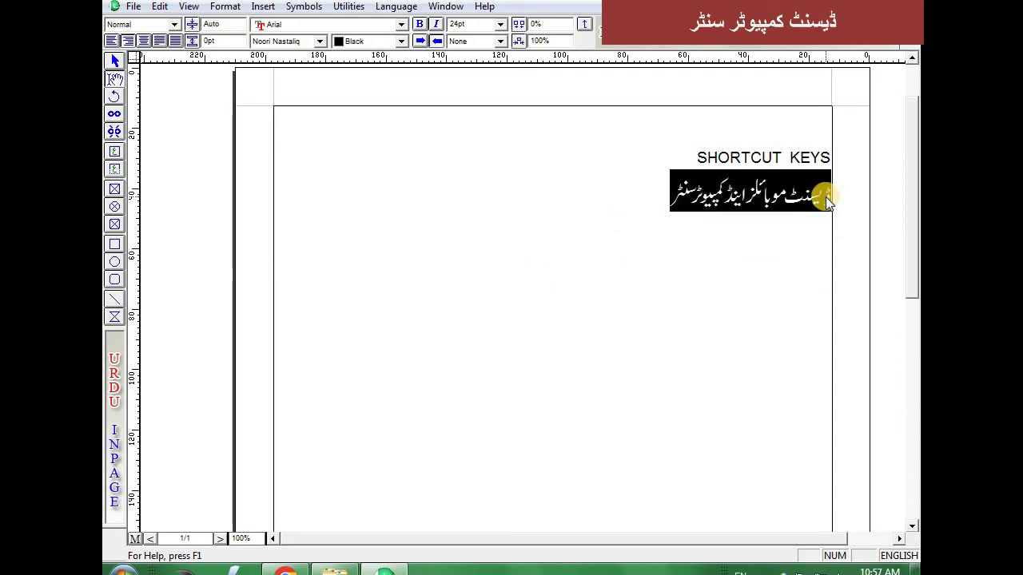
{"action": "left_click", "coordinate": [679, 209]}
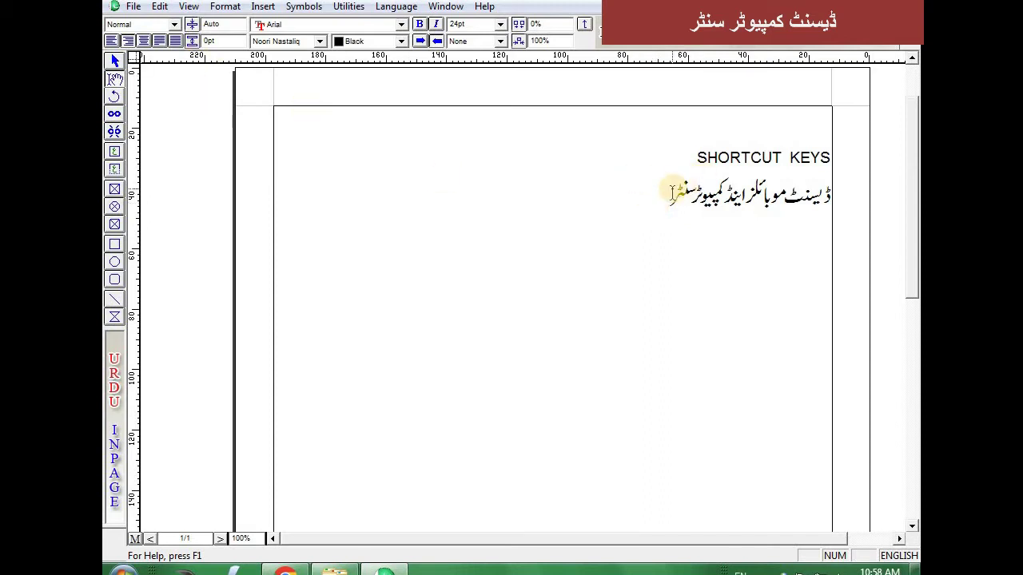
{"action": "left_click", "coordinate": [134, 8]}
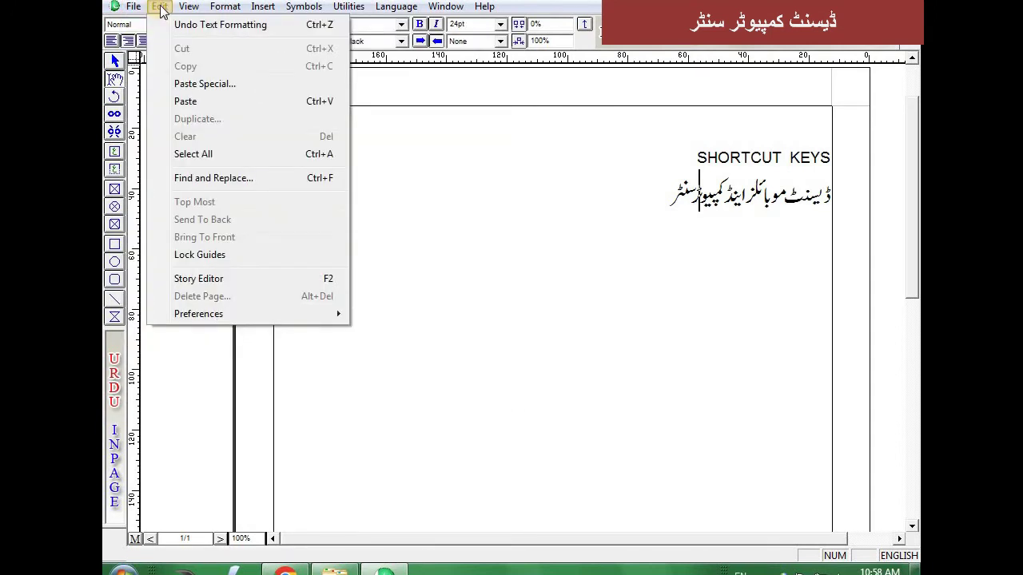
{"action": "mouse_move", "coordinate": [162, 10]}
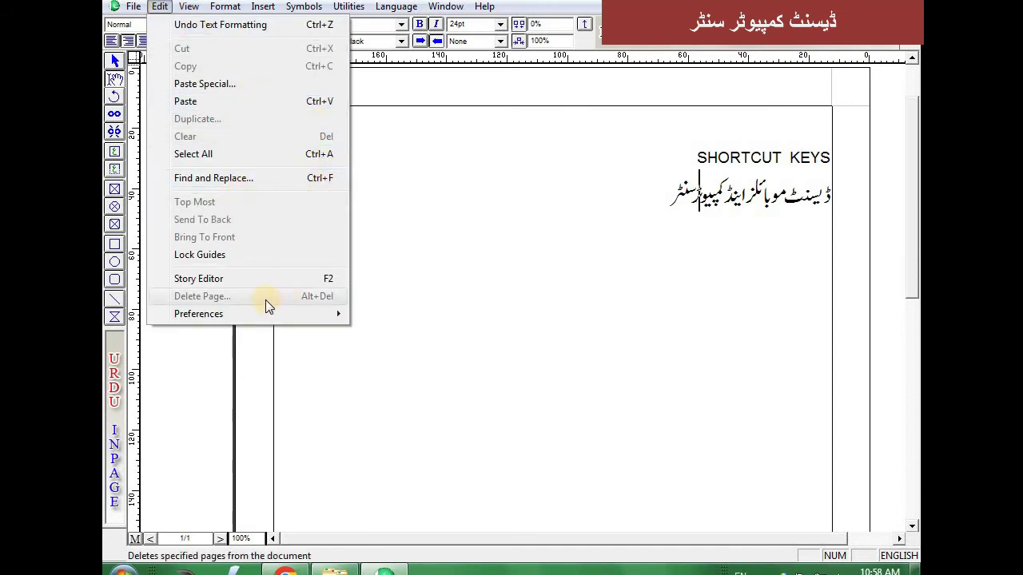
{"action": "mouse_move", "coordinate": [195, 15]}
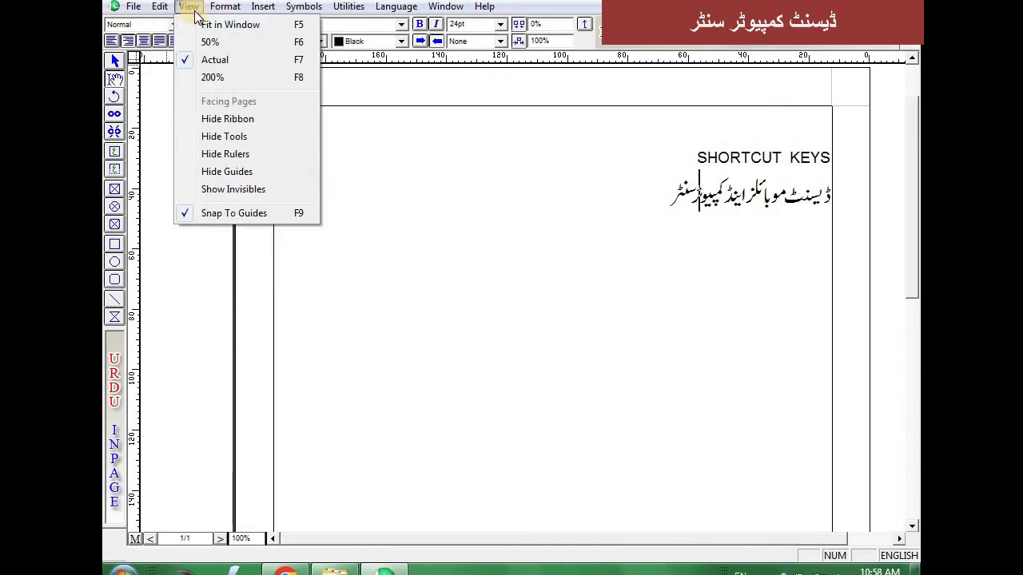
{"action": "mouse_move", "coordinate": [235, 12]}
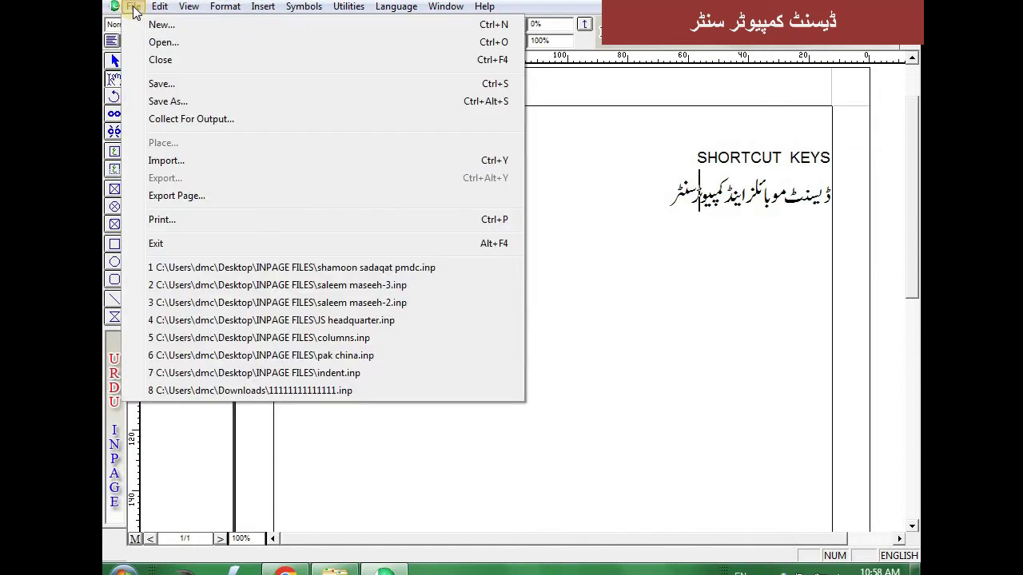
{"action": "left_click", "coordinate": [660, 216]}
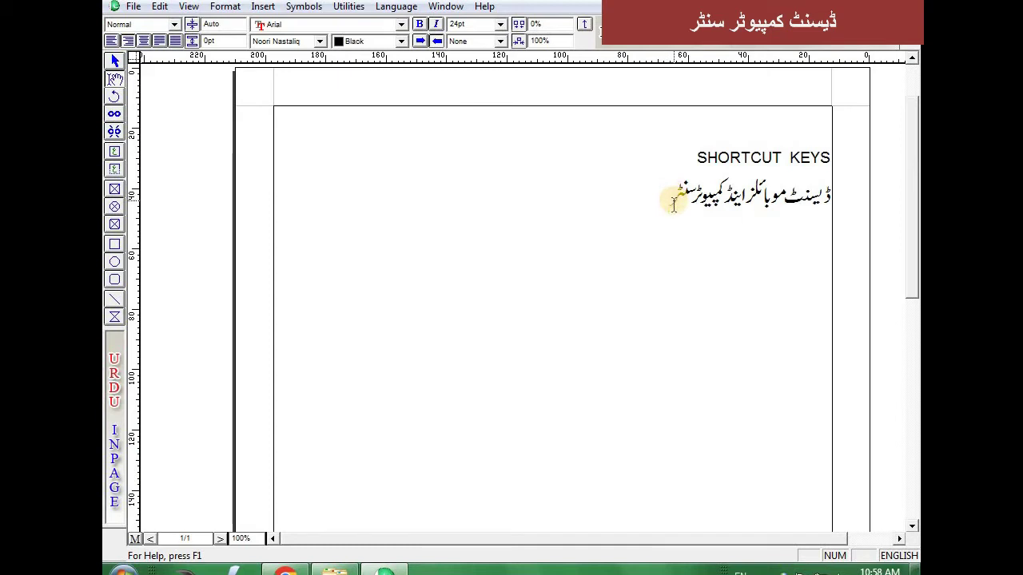
Select the whole Urdu line and enlarge it from 24pt to about 71pt
{"action": "left_click", "coordinate": [670, 199]}
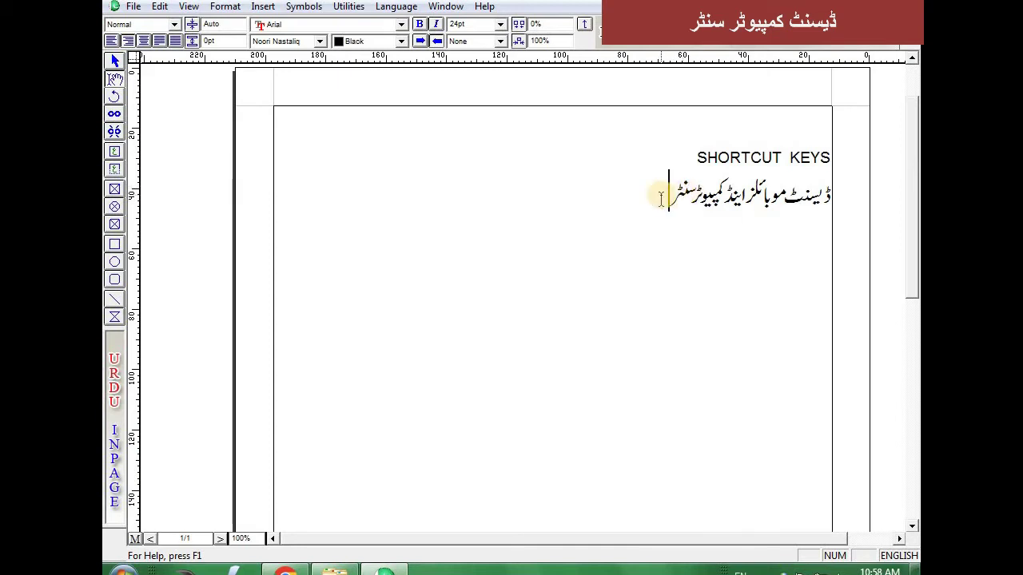
{"action": "left_click_drag", "start_coordinate": [661, 199], "coordinate": [841, 195]}
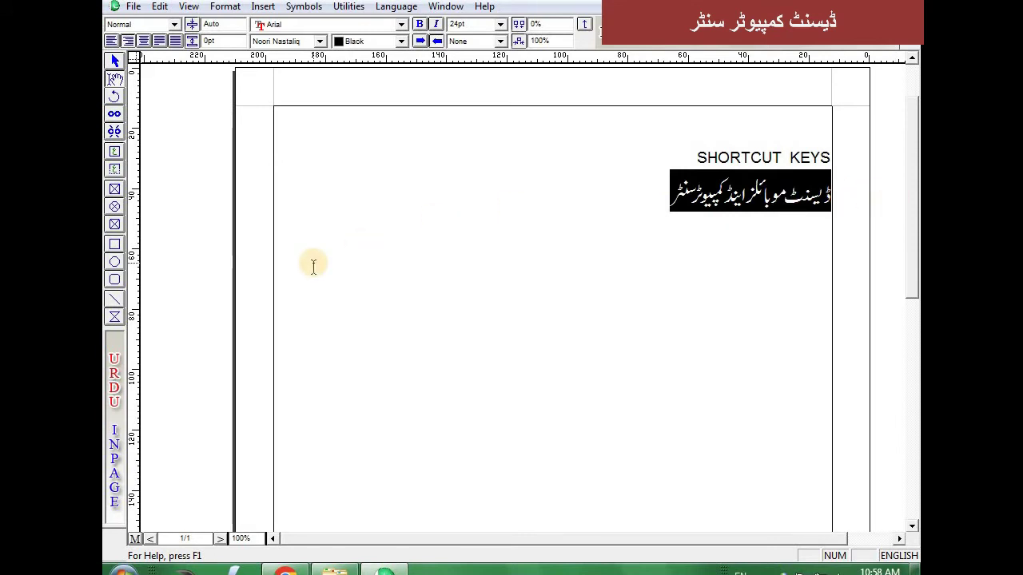
{"action": "key", "text": "ctrl+bracketright"}
{"action": "key", "text": "ctrl+bracketright"}
{"action": "key", "text": "ctrl+bracketright"}
{"action": "key", "text": "ctrl+bracketright"}
{"action": "key", "text": "ctrl+F10"}
{"action": "key", "text": "ctrl+F10"}
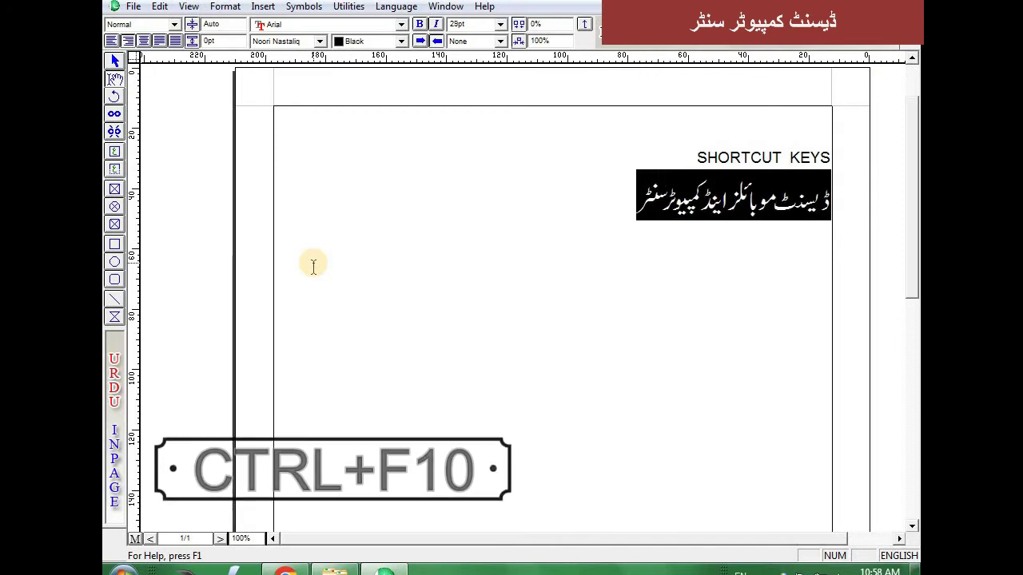
{"action": "key", "text": "ctrl+F10"}
{"action": "key", "text": "ctrl+F10"}
{"action": "key", "text": "ctrl+F10"}
{"action": "key", "text": "ctrl+F10"}
{"action": "key", "text": "ctrl+F10"}
{"action": "key", "text": "ctrl+F10"}
{"action": "key", "text": "ctrl+F10"}
{"action": "key", "text": "ctrl+F10"}
{"action": "key", "text": "ctrl+F10"}
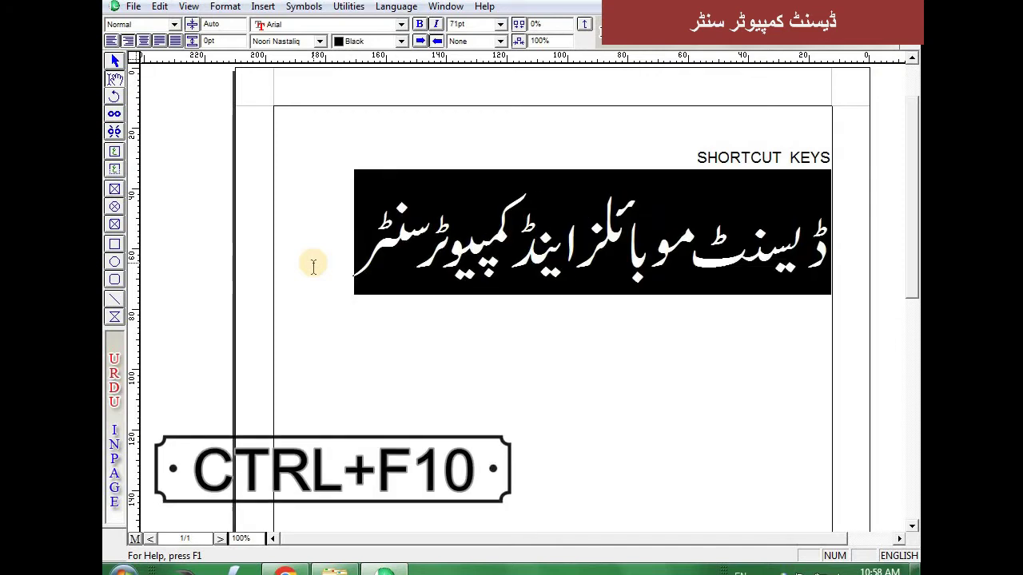
{"action": "key", "text": "ctrl+F10"}
{"action": "key", "text": "ctrl+F10"}
{"action": "key", "text": "ctrl+F10"}
{"action": "key", "text": "ctrl+F10"}
{"action": "key", "text": "ctrl+F10"}
{"action": "key", "text": "ctrl+F10"}
{"action": "key", "text": "ctrl+F10"}
{"action": "key", "text": "ctrl+F10"}
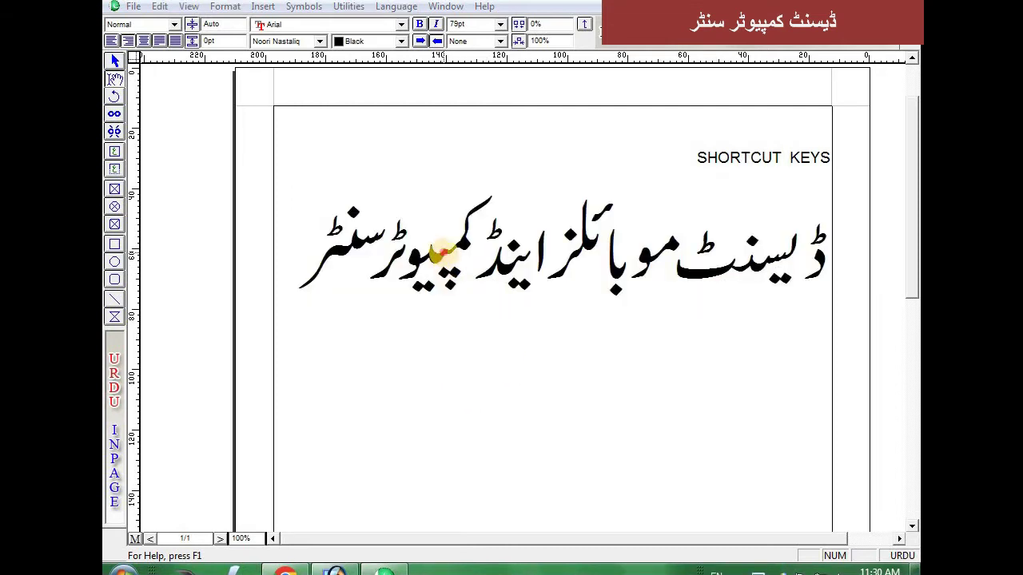
Reselect the Urdu line, shrink it, then nudge it back up to about 57pt
{"action": "key", "text": "ctrl+a"}
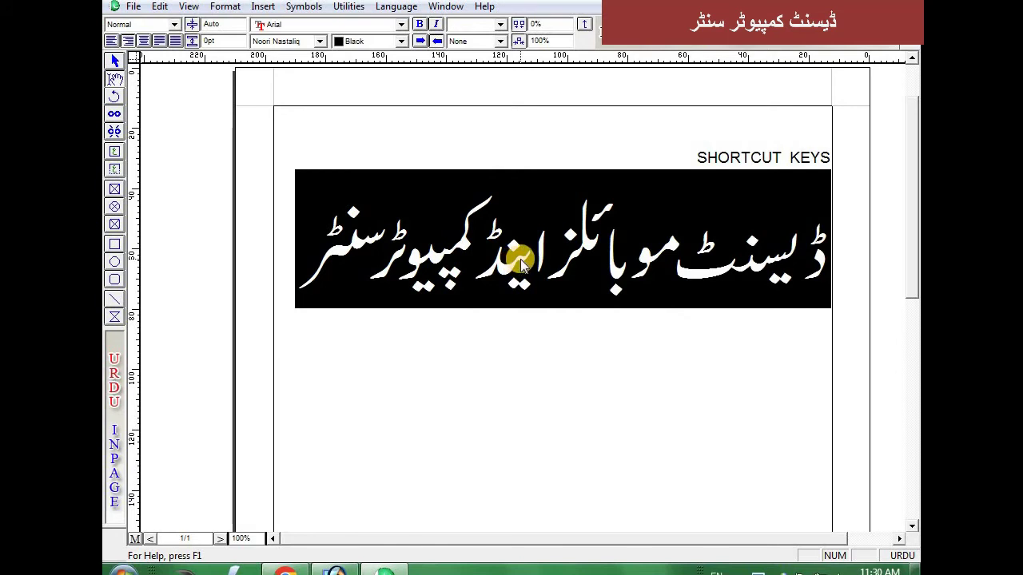
{"action": "key", "text": "ctrl+shift+comma"}
{"action": "key", "text": "ctrl+shift+comma"}
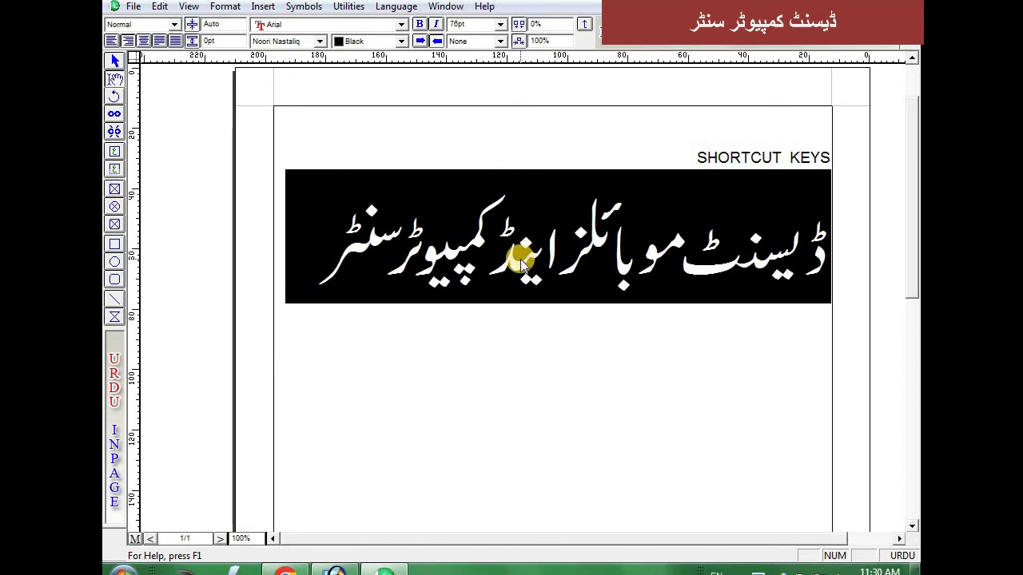
{"action": "key", "text": "ctrl+shift+comma"}
{"action": "key", "text": "ctrl+shift+comma"}
{"action": "key", "text": "ctrl+F9"}
{"action": "key", "text": "ctrl+F9"}
{"action": "key", "text": "ctrl+F9"}
{"action": "key", "text": "ctrl+F9"}
{"action": "key", "text": "ctrl+F9"}
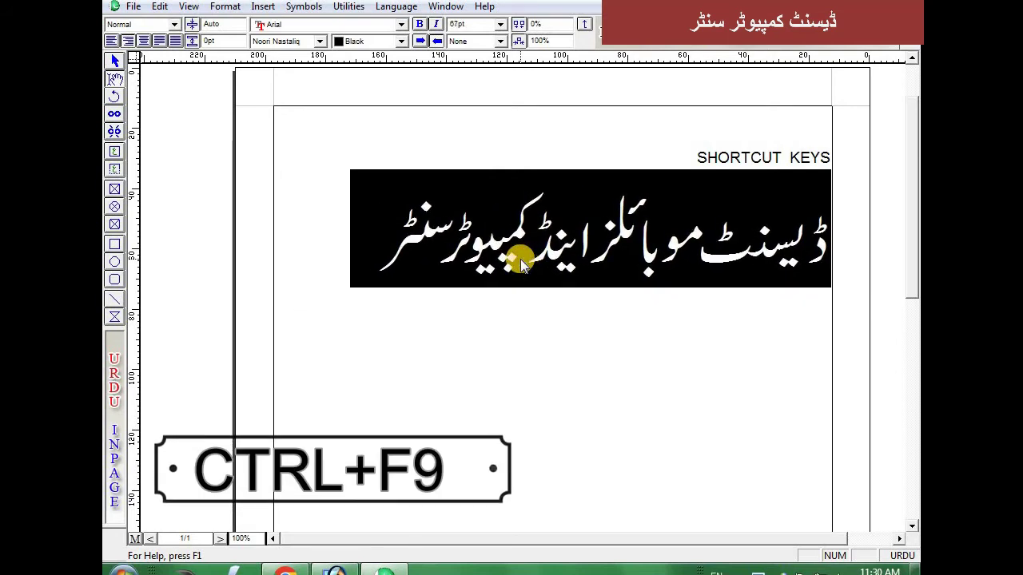
{"action": "key", "text": "ctrl+F9"}
{"action": "key", "text": "ctrl+F9"}
{"action": "key", "text": "ctrl+F9"}
{"action": "key", "text": "ctrl+F9"}
{"action": "key", "text": "ctrl+F9"}
{"action": "key", "text": "ctrl+F9"}
{"action": "key", "text": "ctrl+F9"}
{"action": "key", "text": "ctrl+F9"}
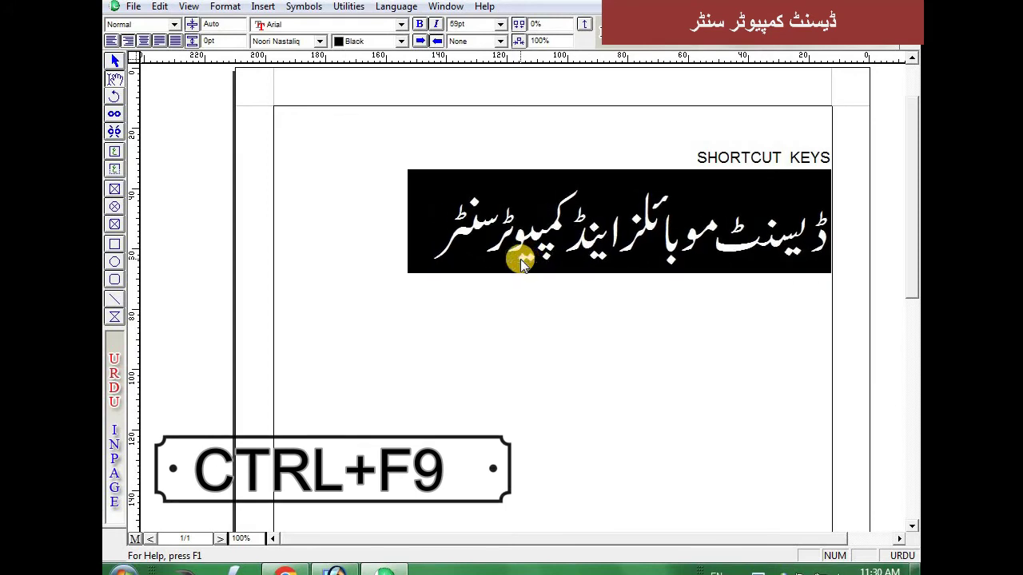
{"action": "key", "text": "ctrl+F9"}
{"action": "key", "text": "ctrl+F9"}
{"action": "key", "text": "ctrl+F9"}
{"action": "key", "text": "ctrl+F9"}
{"action": "key", "text": "ctrl+F9"}
{"action": "key", "text": "ctrl+F9"}
{"action": "key", "text": "ctrl+F9"}
{"action": "key", "text": "ctrl+F9"}
{"action": "key", "text": "ctrl+F9"}
{"action": "key", "text": "ctrl+F9"}
{"action": "key", "text": "ctrl+F9"}
{"action": "key", "text": "ctrl+F9"}
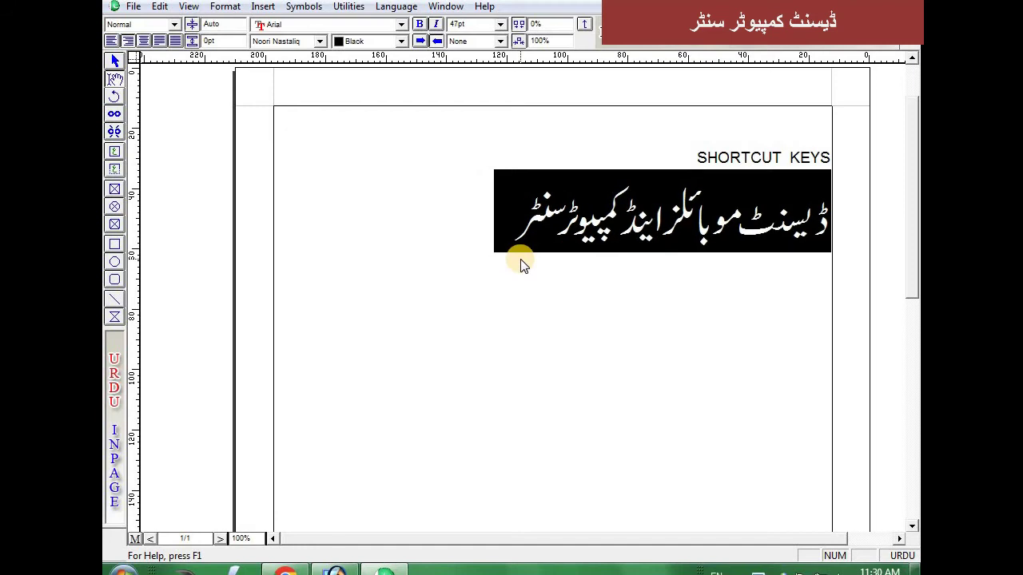
{"action": "key", "text": "ctrl+F9"}
{"action": "key", "text": "ctrl+F9"}
{"action": "key", "text": "ctrl+F9"}
{"action": "key", "text": "ctrl+F10"}
{"action": "key", "text": "ctrl+F10"}
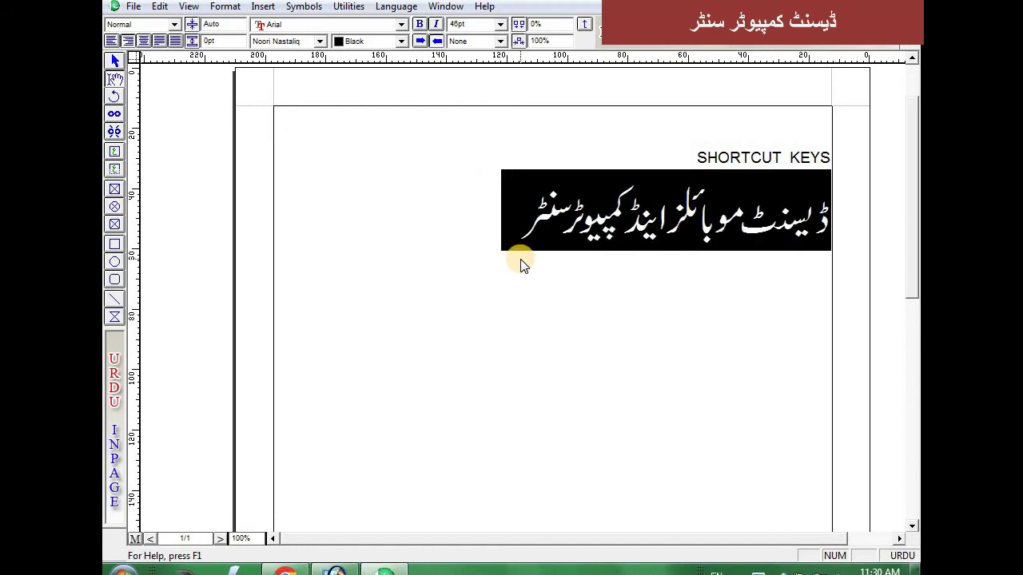
{"action": "key", "text": "ctrl+F10"}
{"action": "key", "text": "ctrl+F10"}
{"action": "key", "text": "ctrl+F10"}
{"action": "key", "text": "ctrl+F10"}
{"action": "key", "text": "ctrl+F10"}
{"action": "key", "text": "ctrl+F10"}
{"action": "key", "text": "ctrl+F10"}
{"action": "key", "text": "ctrl+F10"}
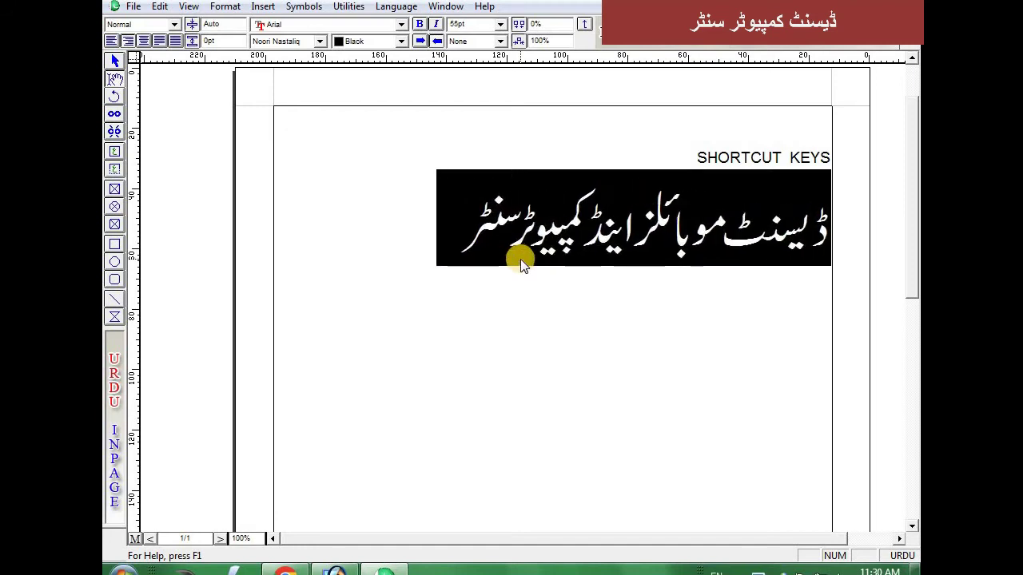
{"action": "key", "text": "ctrl+F10"}
{"action": "key", "text": "ctrl+F10"}
{"action": "key", "text": "ctrl+F10"}
{"action": "left_click", "coordinate": [649, 262]}
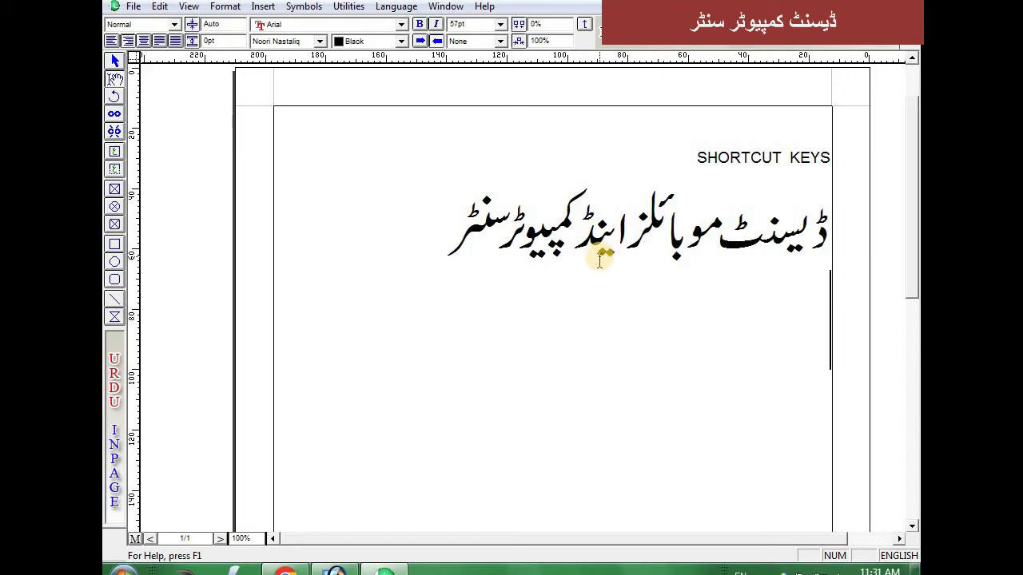
Place the insertion point between the words of the 57pt Urdu heading
{"action": "left_click", "coordinate": [631, 230]}
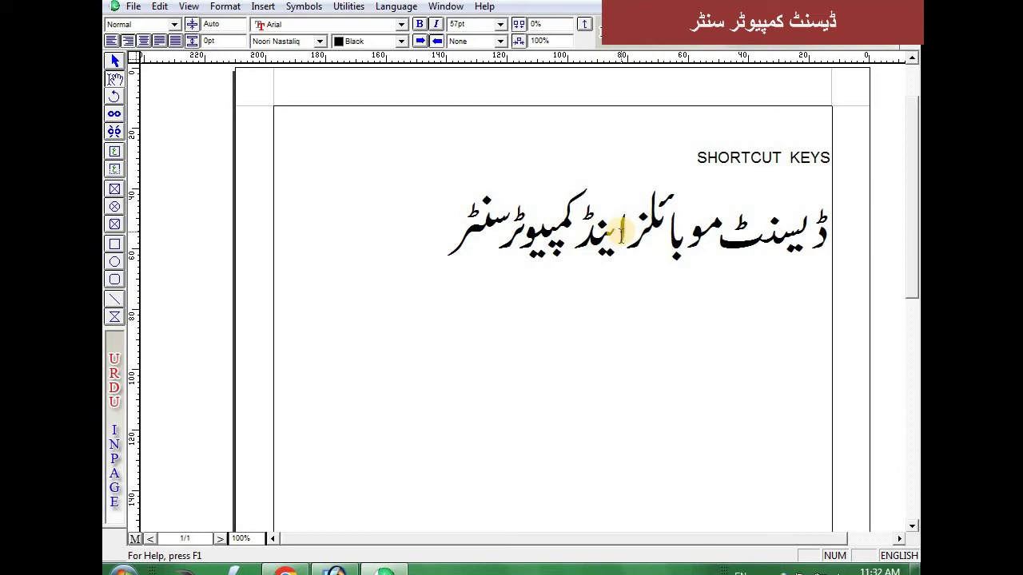
{"action": "key", "text": "ctrl+l"}
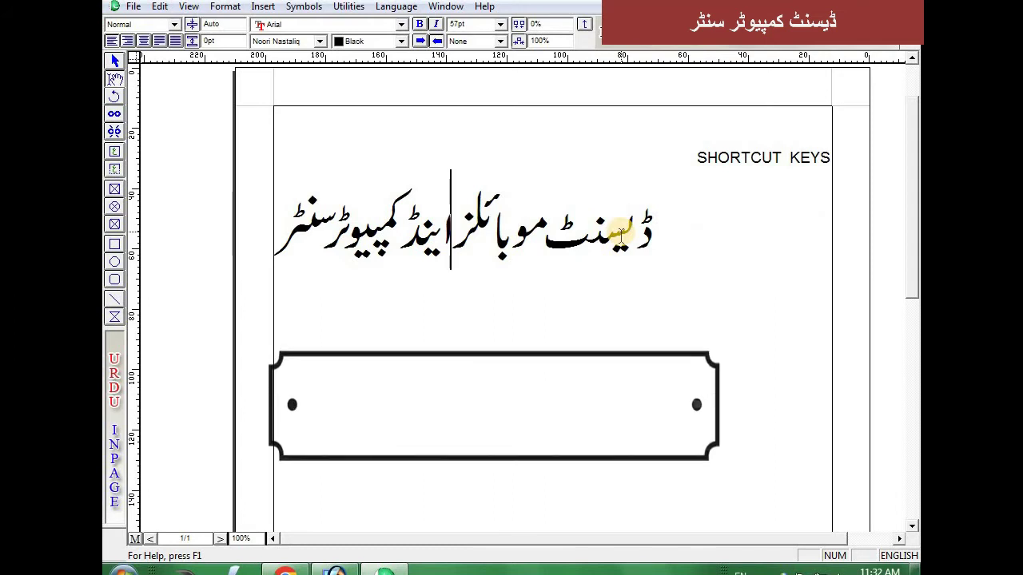
{"action": "key", "text": "ctrl+r"}
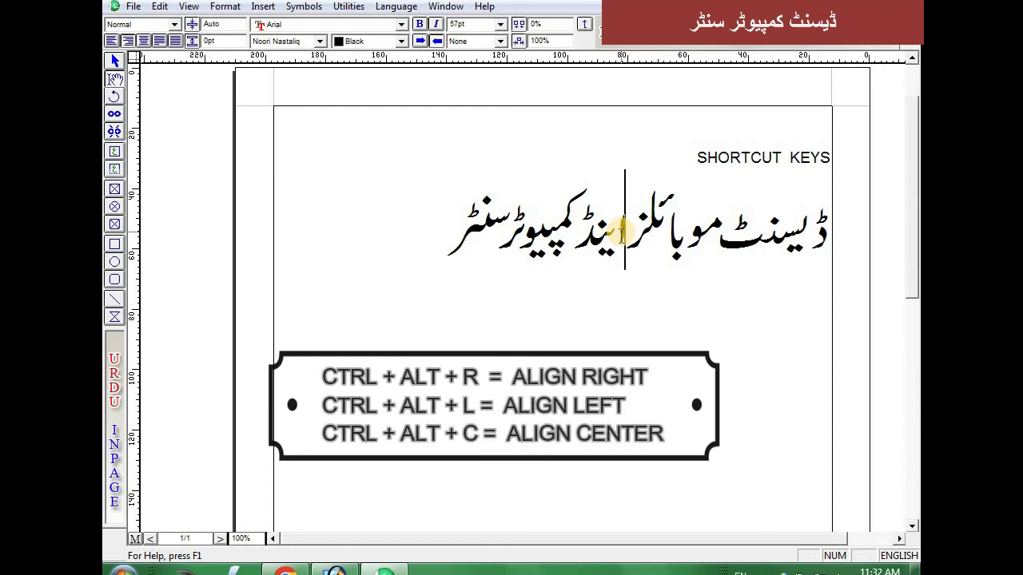
{"action": "key", "text": "ctrl+alt+c"}
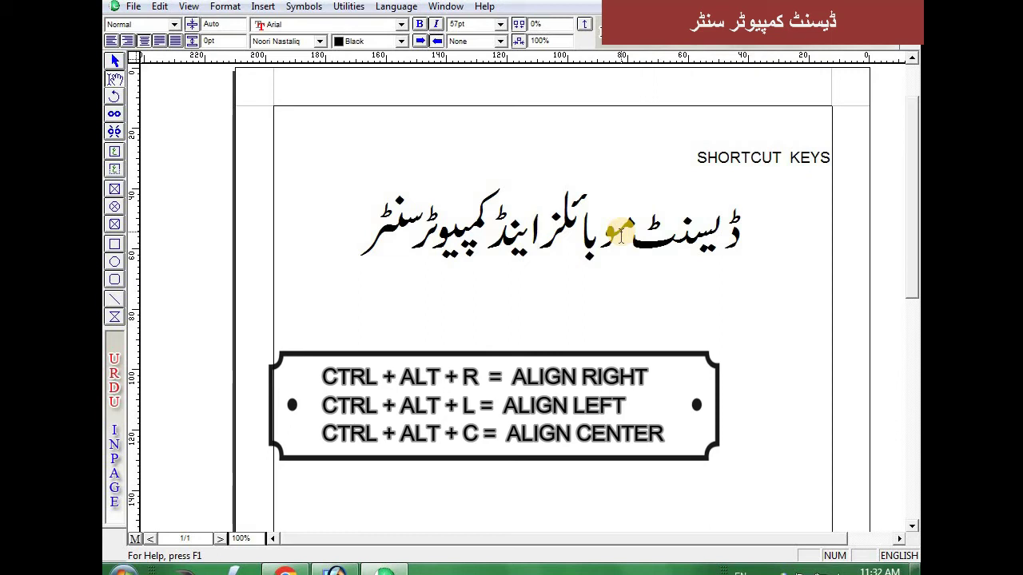
{"action": "key", "text": "ctrl+alt+l"}
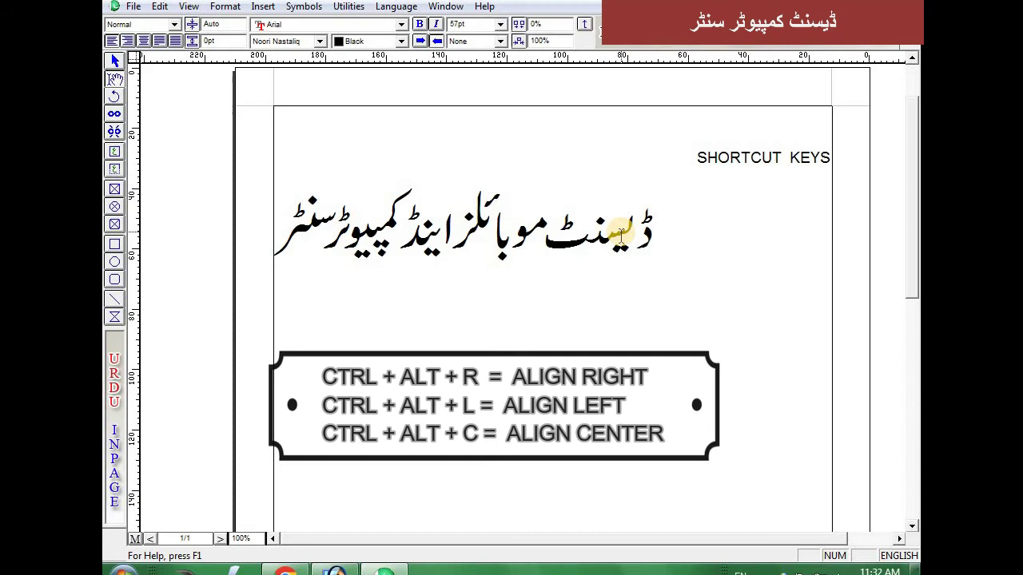
{"action": "key", "text": "ctrl+alt+r"}
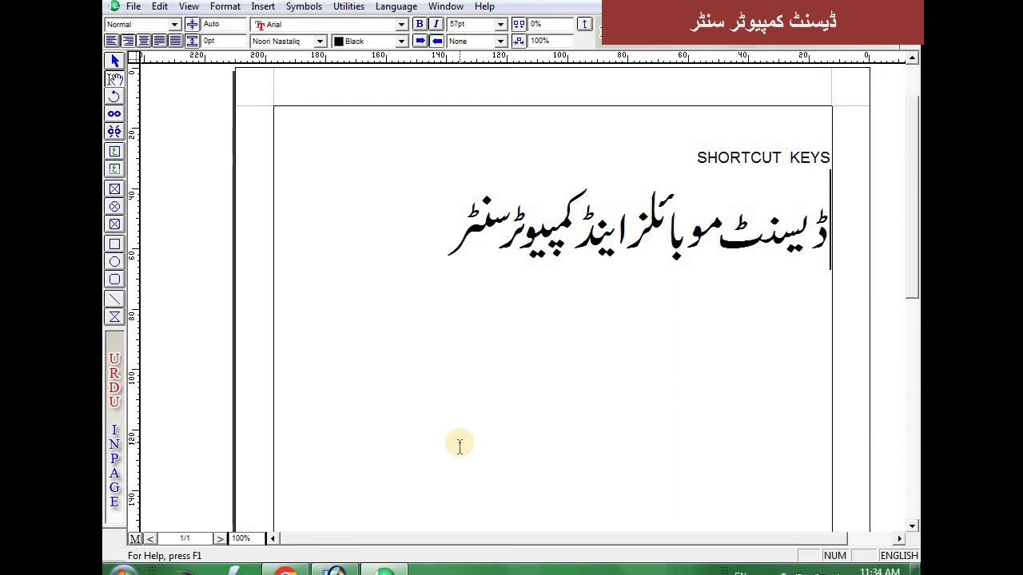
{"action": "key", "text": "Left"}
{"action": "key", "text": "Left"}
{"action": "key", "text": "Left"}
{"action": "key", "text": "Left"}
{"action": "key", "text": "Right"}
{"action": "key", "text": "Right"}
{"action": "key", "text": "Right"}
{"action": "key", "text": "Right"}
{"action": "key", "text": "Left"}
{"action": "key", "text": "Left"}
{"action": "key", "text": "Left"}
{"action": "key", "text": "Left"}
{"action": "key", "text": "Right"}
{"action": "key", "text": "Right"}
{"action": "key", "text": "Right"}
{"action": "key", "text": "Right"}
{"action": "key", "text": "Left"}
{"action": "key", "text": "Right"}
{"action": "left_click", "coordinate": [718, 234]}
{"action": "left_click", "coordinate": [632, 231]}
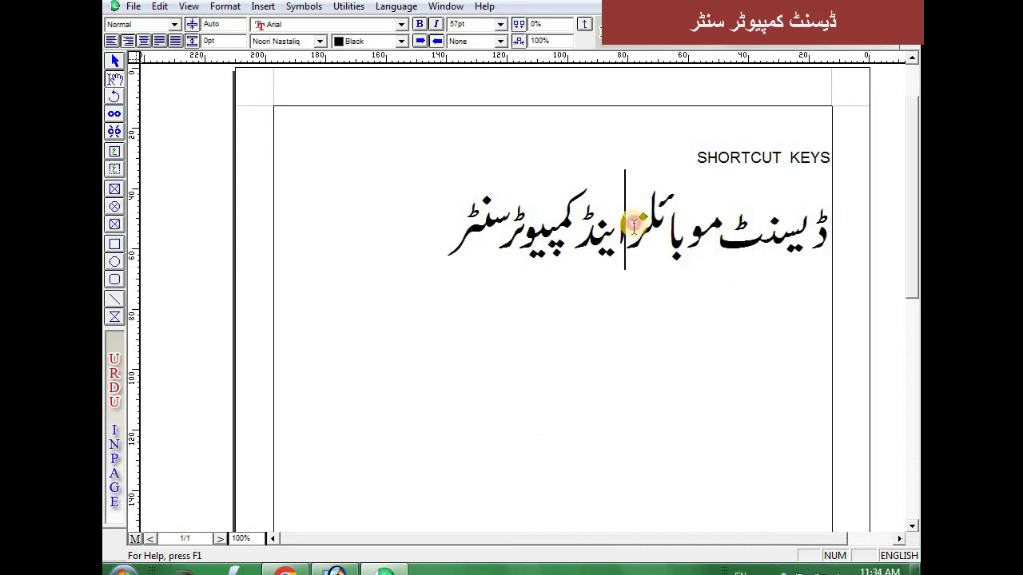
{"action": "left_click", "coordinate": [572, 231]}
{"action": "left_click", "coordinate": [512, 231]}
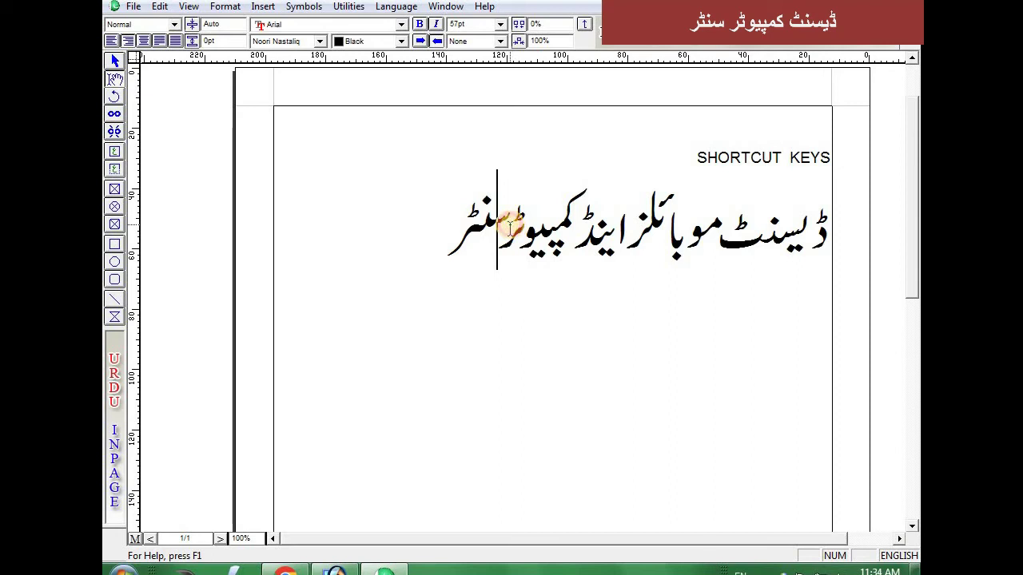
{"action": "left_click", "coordinate": [438, 233]}
{"action": "left_click", "coordinate": [824, 234]}
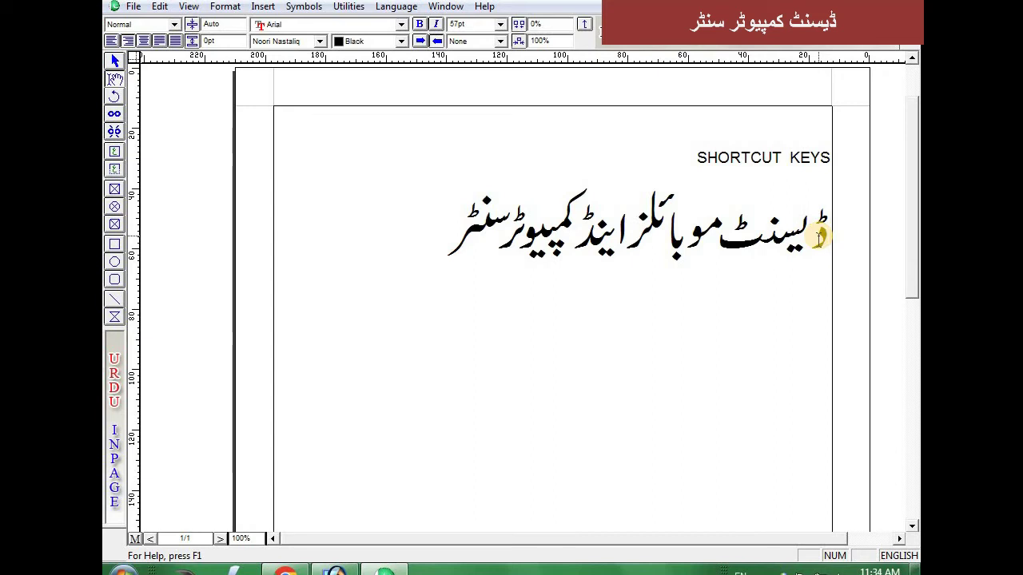
Move the insertion point word by word back and forth through the Urdu line
{"action": "key", "text": "ctrl+Left"}
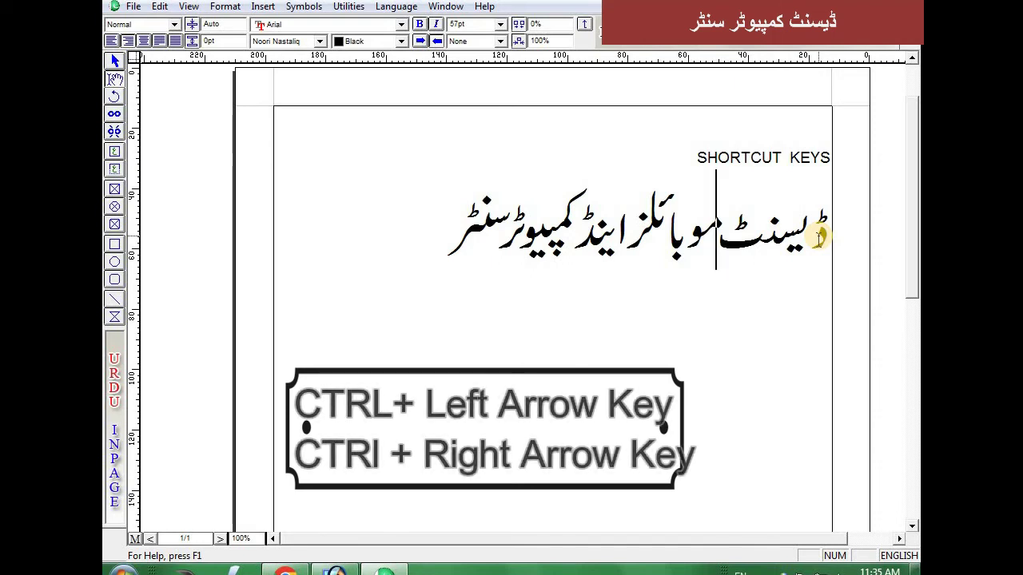
{"action": "key", "text": "ctrl+Left"}
{"action": "key", "text": "ctrl+Left"}
{"action": "key", "text": "ctrl+Left"}
{"action": "key", "text": "ctrl+Right"}
{"action": "key", "text": "ctrl+Right"}
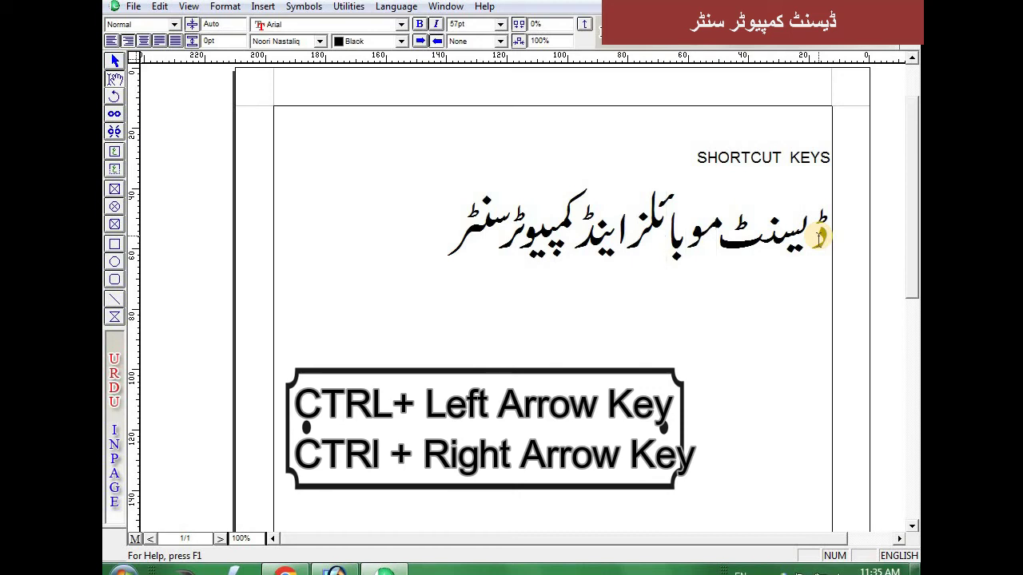
{"action": "key", "text": "ctrl+Left"}
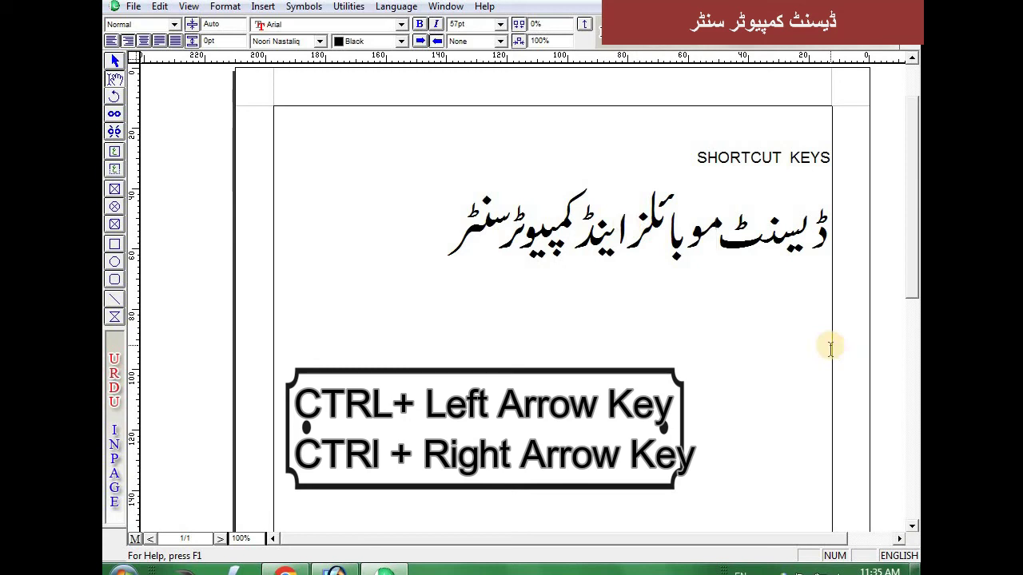
{"action": "key", "text": "ctrl+Left"}
{"action": "key", "text": "ctrl+Left"}
{"action": "key", "text": "ctrl+Left"}
{"action": "key", "text": "ctrl+Right"}
{"action": "key", "text": "ctrl+Right"}
{"action": "key", "text": "ctrl+Right"}
{"action": "key", "text": "ctrl+Right"}
{"action": "key", "text": "ctrl+Right"}
{"action": "key", "text": "ctrl+Left"}
{"action": "key", "text": "ctrl+Left"}
{"action": "key", "text": "ctrl+Left"}
{"action": "key", "text": "ctrl+Left"}
{"action": "key", "text": "ctrl+Left"}
{"action": "key", "text": "ctrl+Right"}
{"action": "key", "text": "ctrl+Right"}
{"action": "key", "text": "ctrl+Right"}
{"action": "key", "text": "ctrl+Right"}
{"action": "key", "text": "ctrl+Right"}
{"action": "key", "text": "ctrl+Right"}
{"action": "key", "text": "ctrl+Right"}
{"action": "key", "text": "ctrl+Right"}
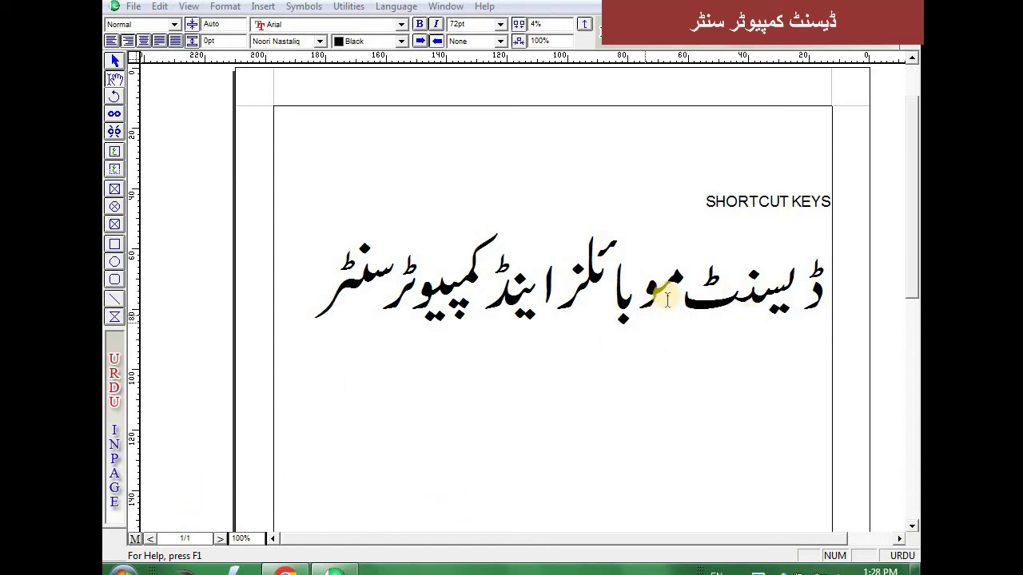
After a trial two-word selection, select the whole Urdu line from its right end
{"action": "left_click_drag", "start_coordinate": [684, 297], "coordinate": [480, 297]}
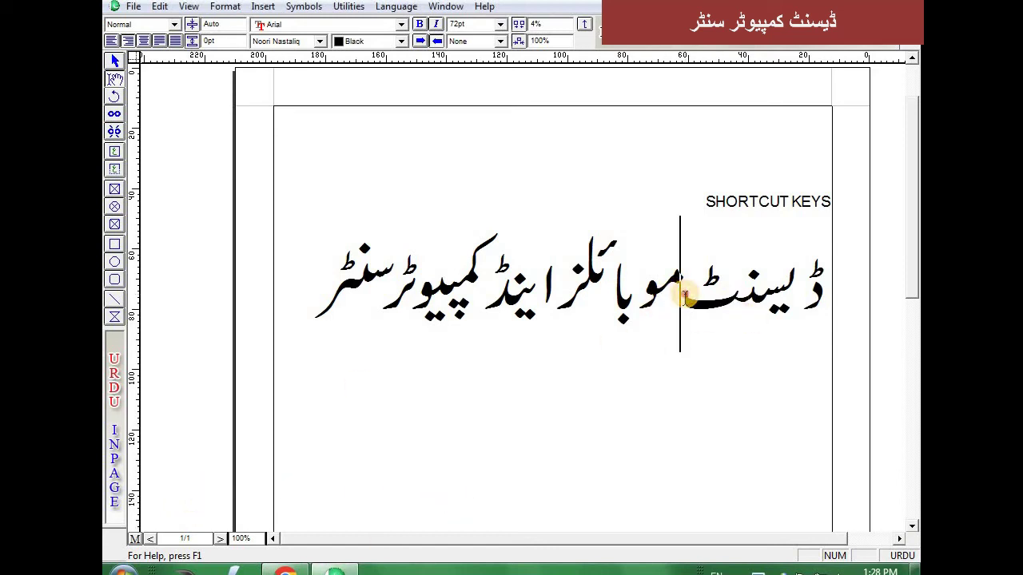
{"action": "left_click", "coordinate": [480, 297]}
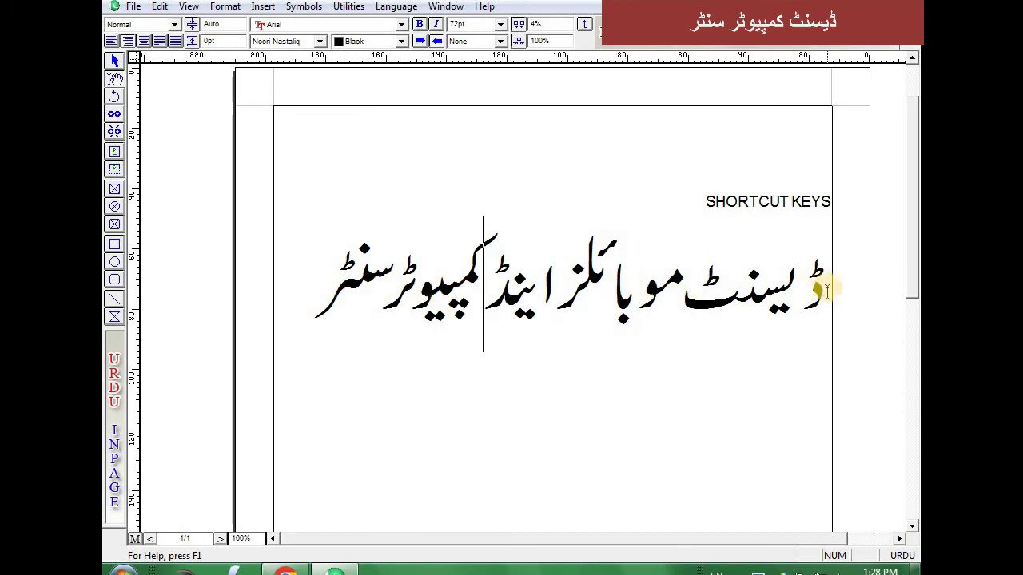
{"action": "left_click_drag", "start_coordinate": [828, 293], "coordinate": [325, 291]}
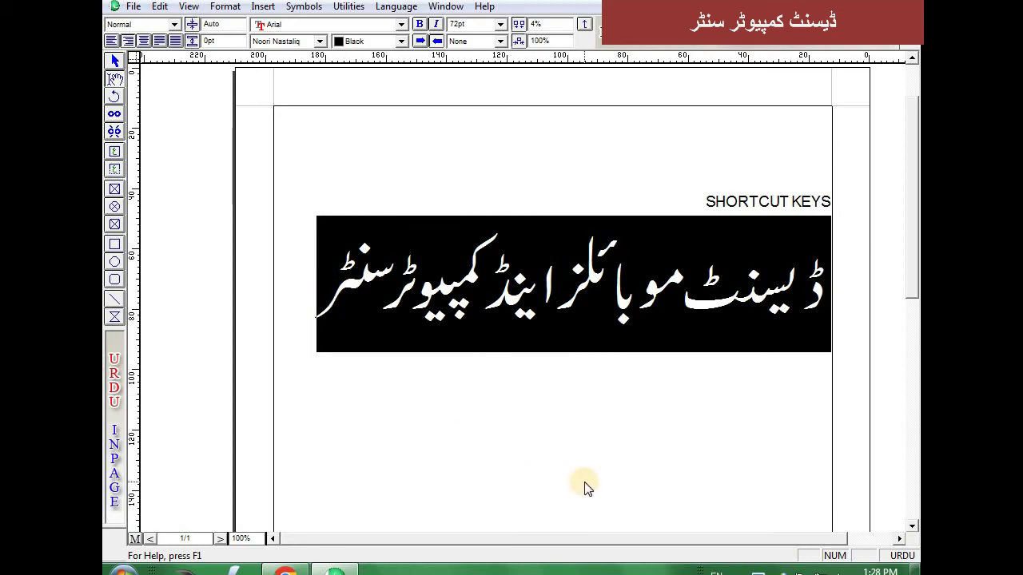
Widen the Urdu heading's letter spacing up to 10%
{"action": "key", "text": "ctrl+shift+bracketright"}
{"action": "key", "text": "ctrl+shift+bracketright"}
{"action": "key", "text": "ctrl+shift+bracketright"}
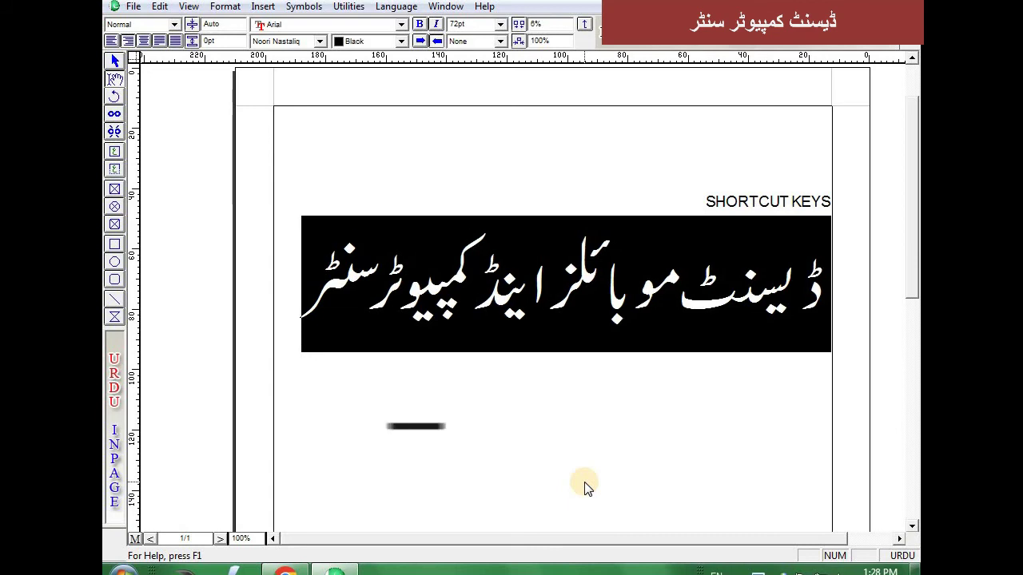
{"action": "key", "text": "ctrl+shift+bracketright"}
{"action": "key", "text": "ctrl+shift+bracketright"}
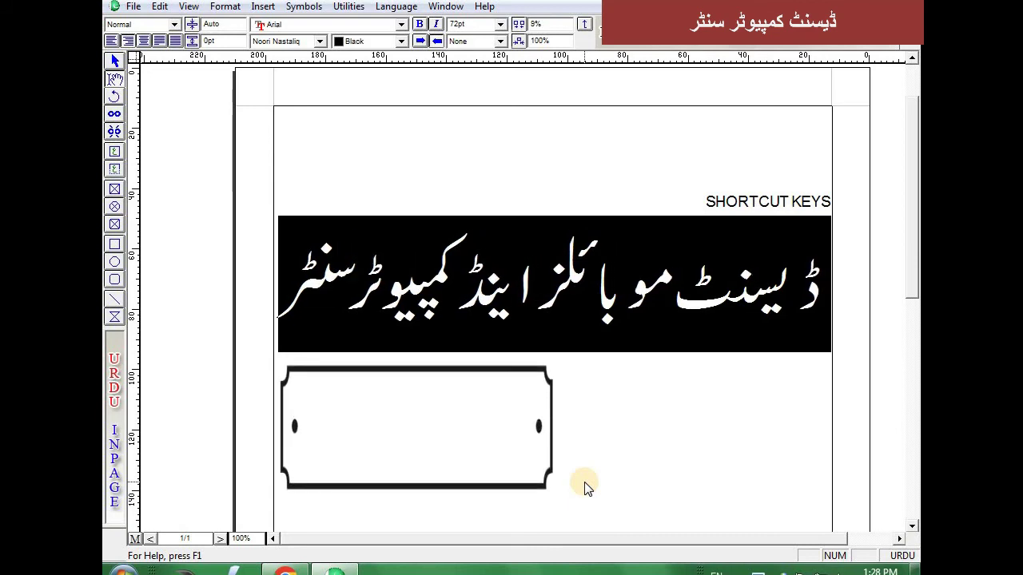
{"action": "key", "text": "ctrl+F6"}
Tighten the letter spacing below zero, then loosen it back and settle at 2%
{"action": "key", "text": "ctrl+F5"}
{"action": "key", "text": "ctrl+F5"}
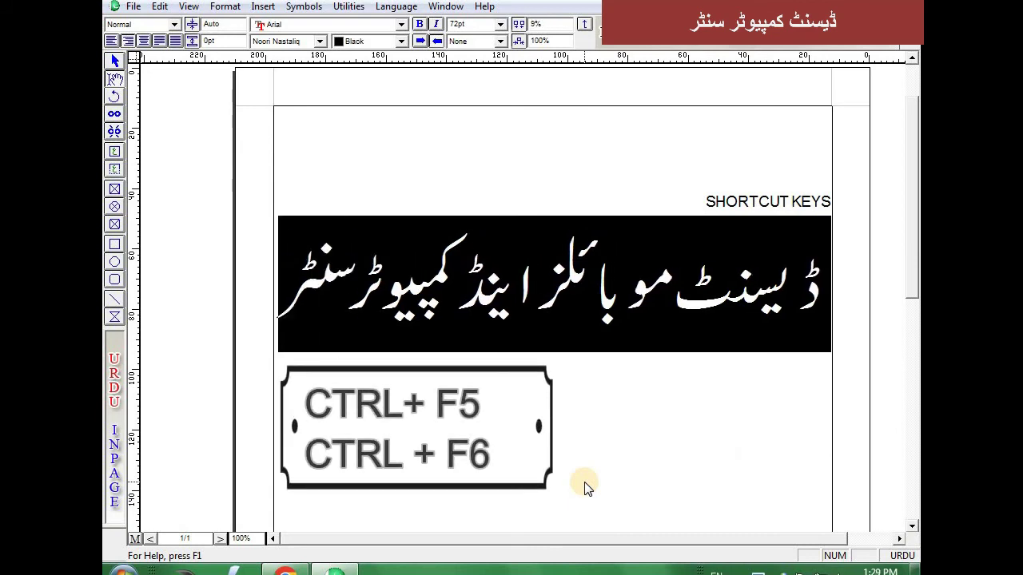
{"action": "key", "text": "ctrl+F5"}
{"action": "key", "text": "ctrl+F5"}
{"action": "key", "text": "ctrl+F5"}
{"action": "key", "text": "ctrl+F5"}
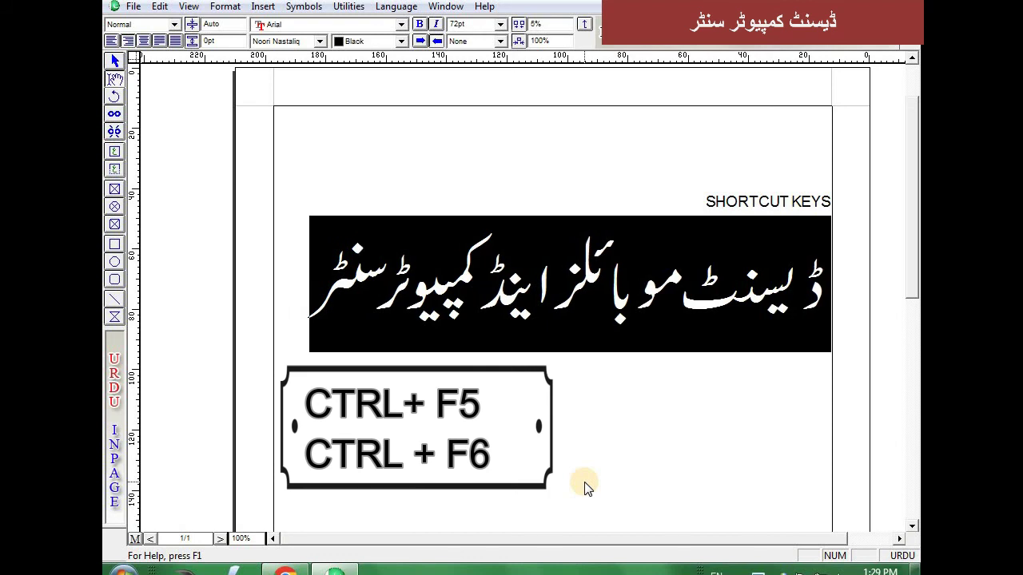
{"action": "key", "text": "ctrl+F5"}
{"action": "key", "text": "ctrl+F5"}
{"action": "key", "text": "ctrl+F5"}
{"action": "key", "text": "ctrl+F5"}
{"action": "key", "text": "ctrl+F5"}
{"action": "key", "text": "ctrl+F5"}
{"action": "key", "text": "ctrl+F5"}
{"action": "key", "text": "ctrl+F5"}
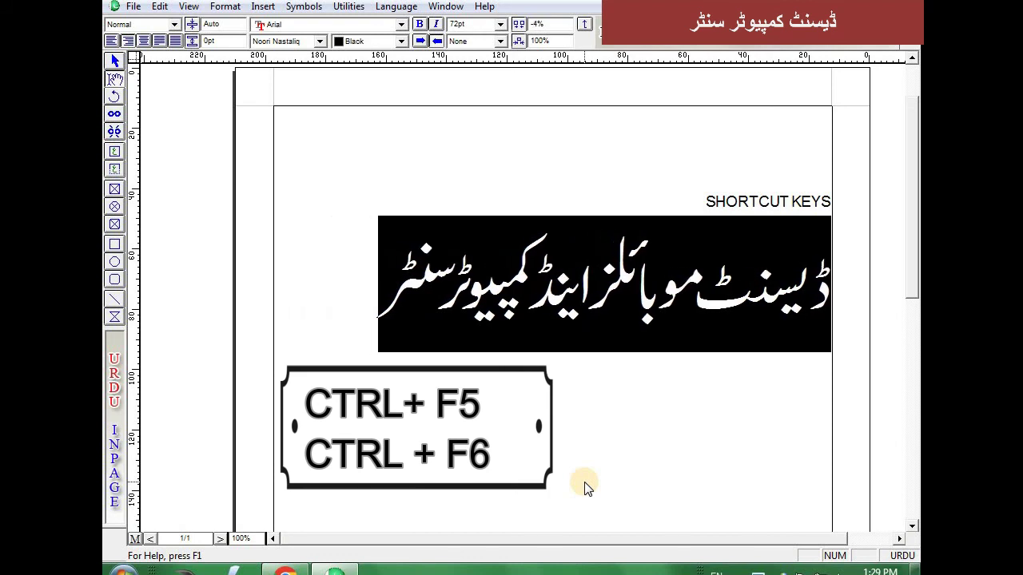
{"action": "key", "text": "ctrl+F5"}
{"action": "key", "text": "ctrl+F5"}
{"action": "key", "text": "ctrl+F5"}
{"action": "key", "text": "ctrl+F5"}
{"action": "key", "text": "ctrl+F5"}
{"action": "key", "text": "ctrl+F5"}
{"action": "key", "text": "ctrl+F5"}
{"action": "key", "text": "ctrl+F5"}
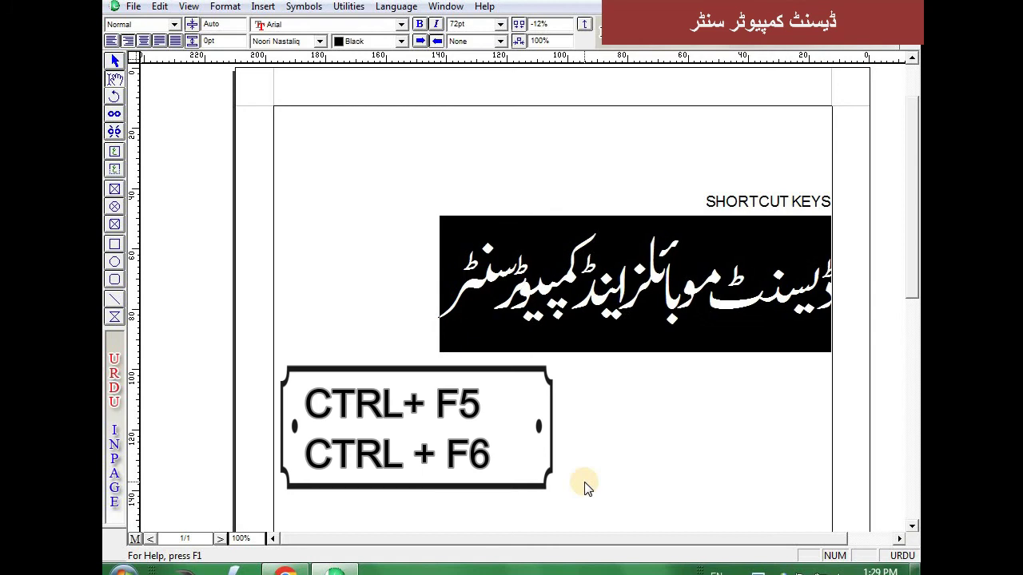
{"action": "key", "text": "ctrl+F5"}
{"action": "key", "text": "ctrl+F5"}
{"action": "key", "text": "ctrl+F5"}
{"action": "key", "text": "ctrl+F5"}
{"action": "key", "text": "ctrl+F5"}
{"action": "key", "text": "ctrl+F5"}
{"action": "key", "text": "ctrl+F6"}
{"action": "key", "text": "ctrl+F6"}
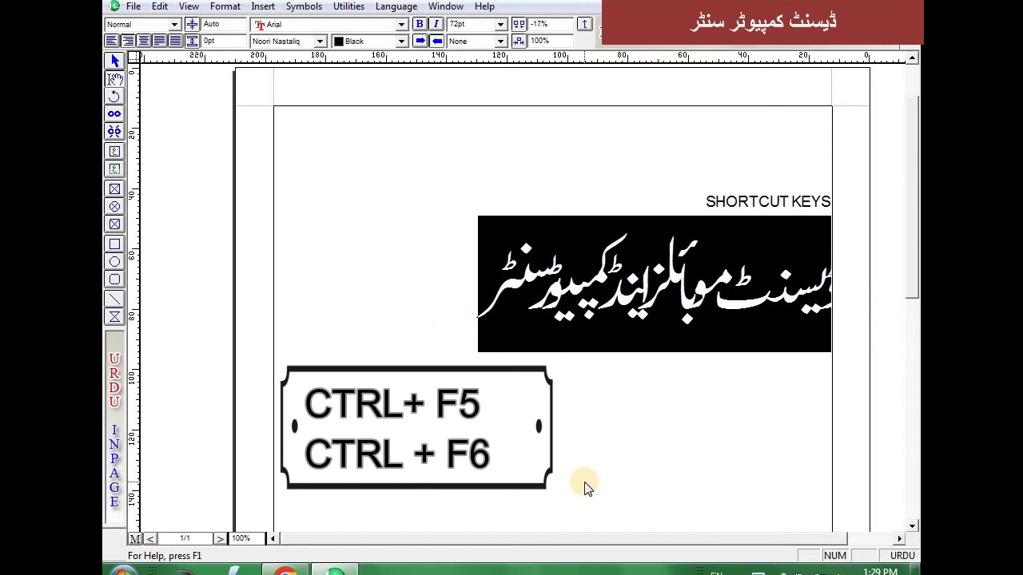
{"action": "key", "text": "ctrl+F6"}
{"action": "key", "text": "ctrl+F6"}
{"action": "key", "text": "ctrl+F6"}
{"action": "key", "text": "ctrl+F6"}
{"action": "key", "text": "ctrl+F6"}
{"action": "key", "text": "ctrl+F6"}
{"action": "key", "text": "ctrl+F6"}
{"action": "key", "text": "ctrl+F6"}
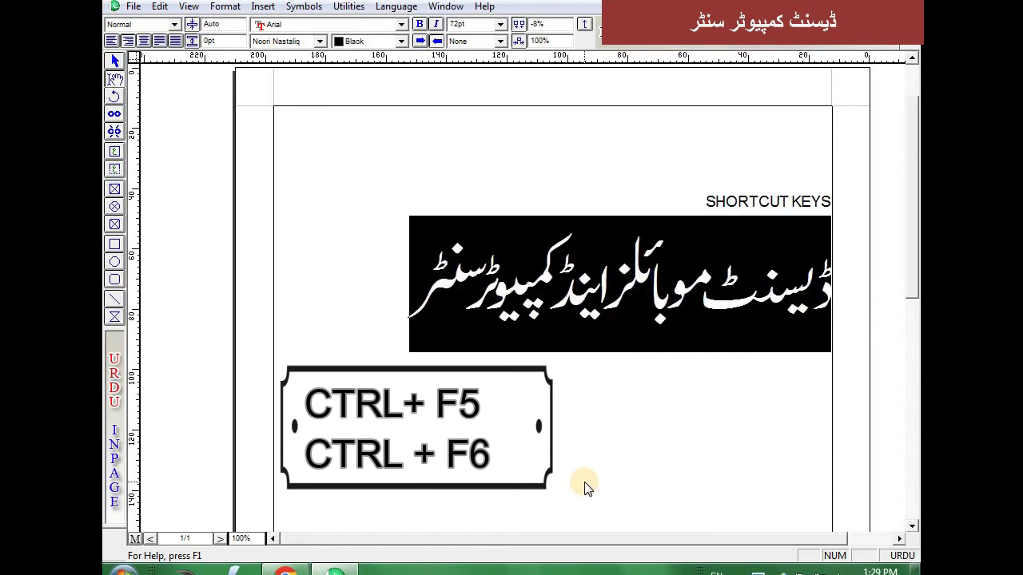
{"action": "key", "text": "ctrl+F6"}
{"action": "key", "text": "ctrl+F6"}
{"action": "key", "text": "ctrl+F6"}
{"action": "key", "text": "ctrl+F6"}
{"action": "key", "text": "ctrl+F6"}
{"action": "key", "text": "ctrl+F6"}
{"action": "key", "text": "ctrl+F6"}
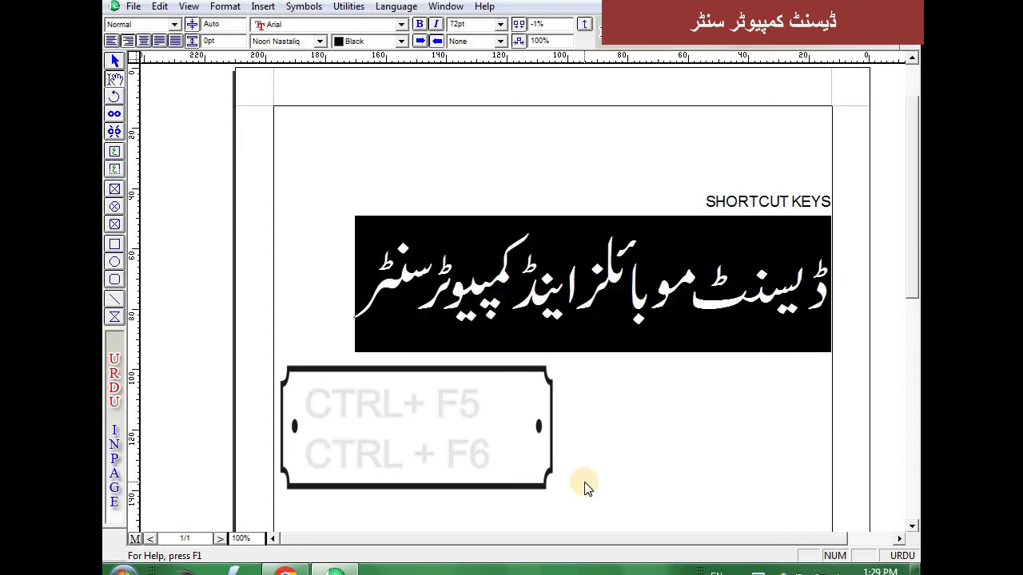
{"action": "key", "text": "ctrl+F6"}
{"action": "key", "text": "ctrl+F6"}
{"action": "key", "text": "ctrl+F6"}
{"action": "key", "text": "ctrl+F6"}
{"action": "key", "text": "ctrl+F6"}
{"action": "key", "text": "ctrl+F6"}
{"action": "key", "text": "ctrl+F5"}
{"action": "key", "text": "ctrl+F5"}
{"action": "key", "text": "ctrl+F5"}
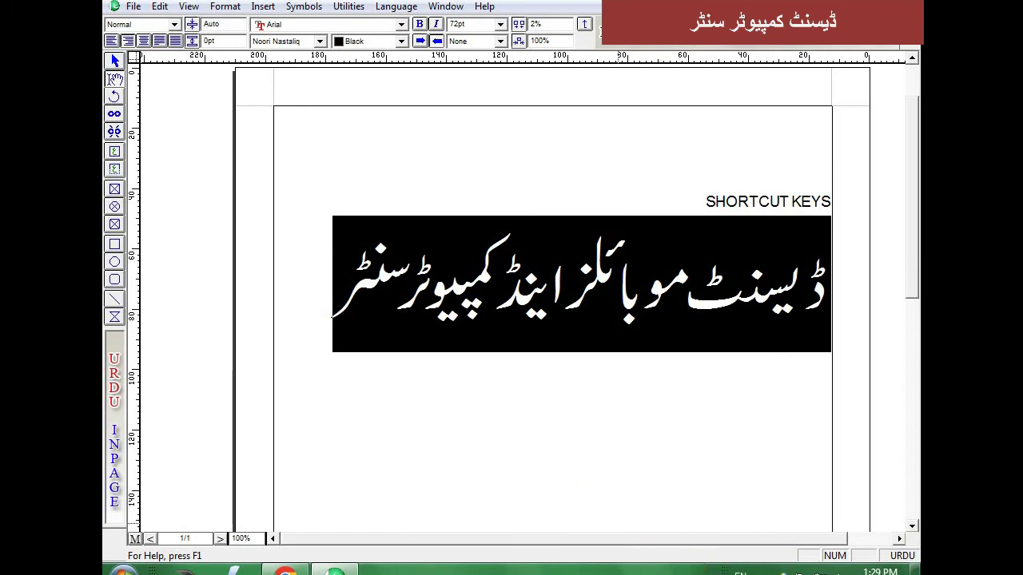
Select all the text in the SHORTCUT KEYS text box
{"action": "left_click", "coordinate": [624, 367]}
{"action": "left_click", "coordinate": [691, 200]}
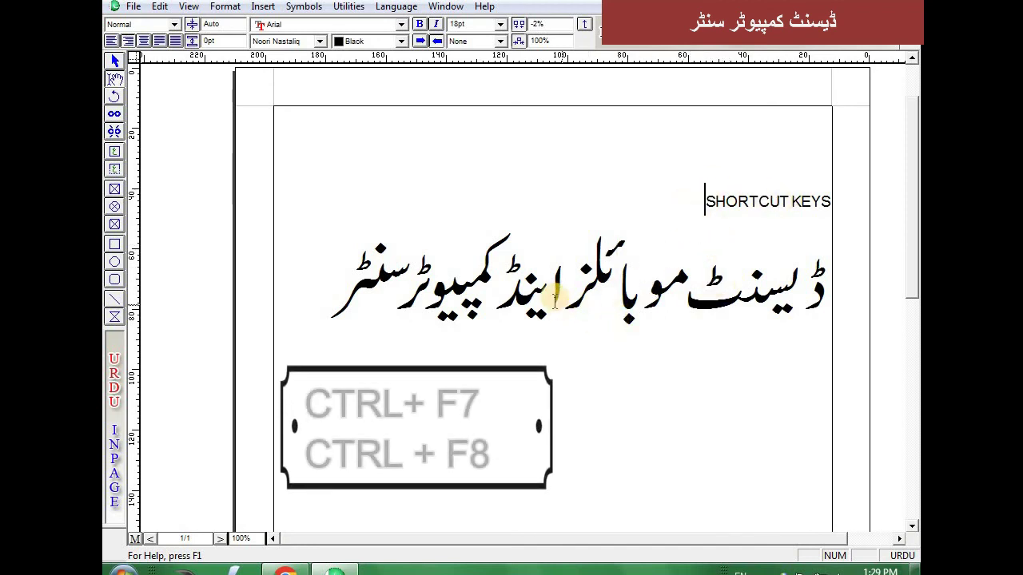
{"action": "key", "text": "ctrl+a"}
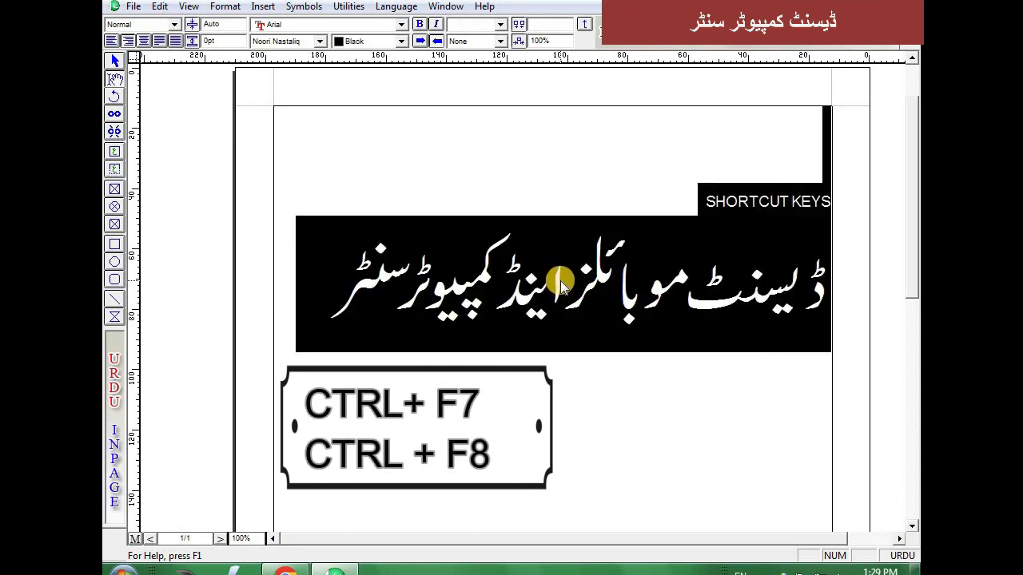
Reduce the line spacing so the Urdu band sits snugly beneath SHORTCUT KEYS
{"action": "key", "text": "ctrl+F7"}
{"action": "key", "text": "ctrl+F8"}
{"action": "key", "text": "ctrl+F8"}
{"action": "key", "text": "ctrl+F8"}
{"action": "key", "text": "ctrl+F8"}
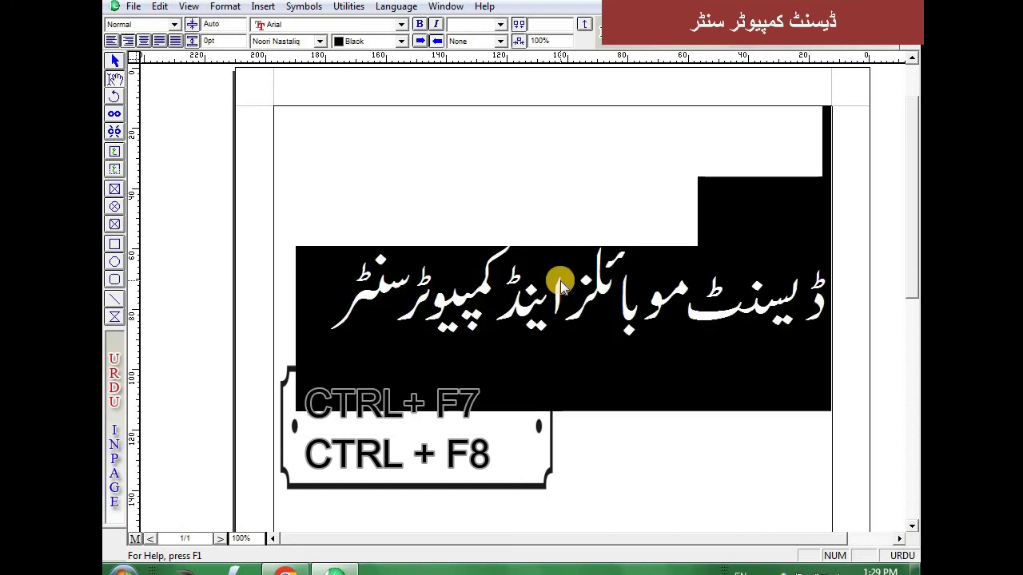
{"action": "key", "text": "ctrl+F8"}
{"action": "key", "text": "ctrl+F8"}
{"action": "key", "text": "ctrl+F8"}
{"action": "key", "text": "ctrl+F8"}
{"action": "key", "text": "ctrl+F8"}
{"action": "key", "text": "ctrl+F8"}
{"action": "key", "text": "ctrl+F8"}
{"action": "key", "text": "ctrl+F8"}
{"action": "key", "text": "ctrl+F8"}
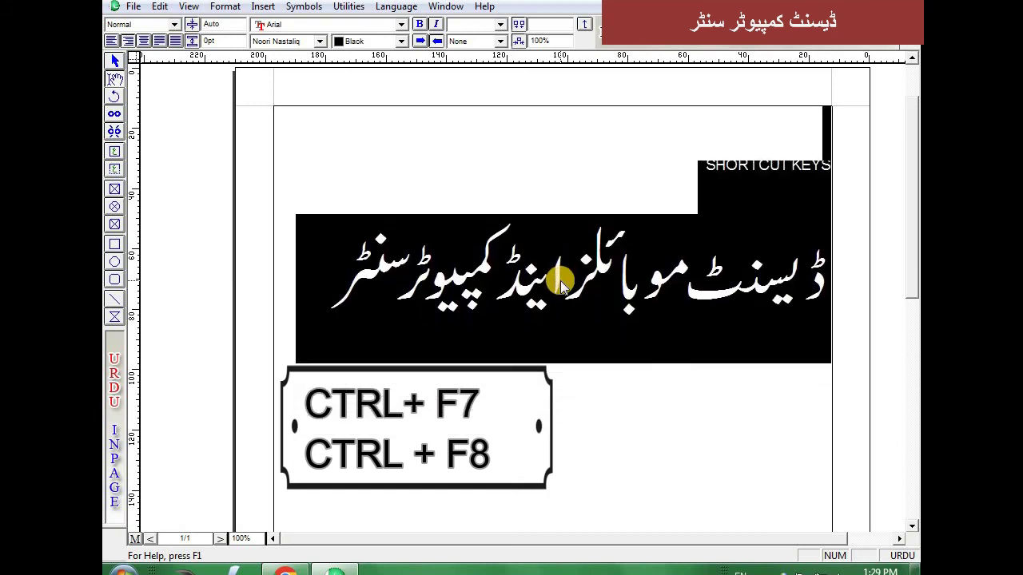
{"action": "key", "text": "ctrl+F8"}
{"action": "key", "text": "ctrl+F8"}
{"action": "key", "text": "ctrl+F8"}
{"action": "key", "text": "ctrl+F8"}
{"action": "key", "text": "ctrl+F8"}
{"action": "key", "text": "ctrl+F8"}
{"action": "key", "text": "ctrl+F8"}
{"action": "key", "text": "ctrl+F8"}
{"action": "key", "text": "ctrl+F8"}
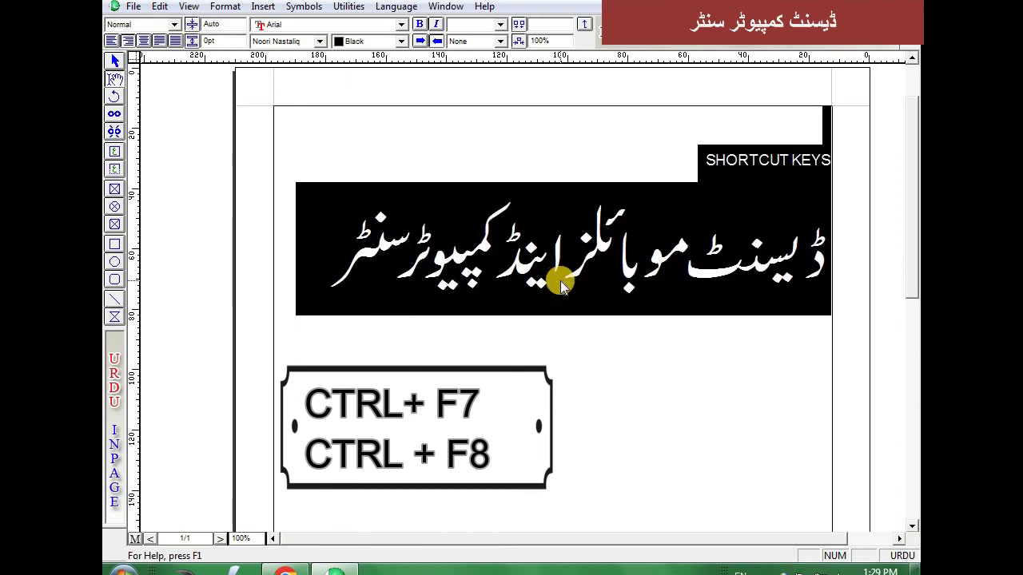
{"action": "key", "text": "ctrl+F8"}
{"action": "key", "text": "ctrl+F8"}
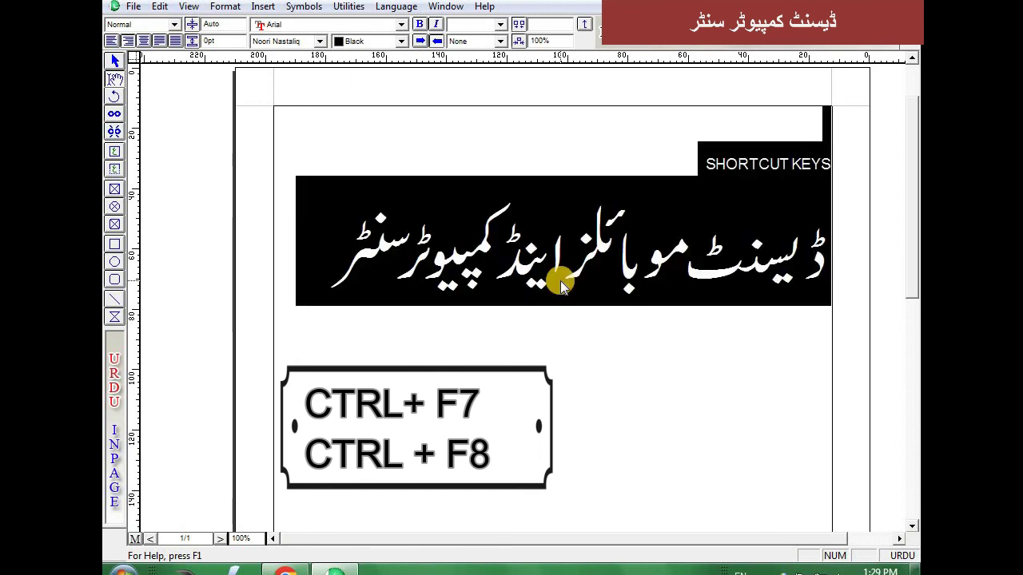
{"action": "key", "text": "ctrl+F8"}
{"action": "key", "text": "ctrl+F8"}
{"action": "key", "text": "ctrl+F7"}
{"action": "key", "text": "ctrl+F7"}
{"action": "key", "text": "ctrl+F7"}
{"action": "key", "text": "ctrl+F7"}
{"action": "key", "text": "ctrl+F8"}
{"action": "key", "text": "ctrl+F8"}
{"action": "key", "text": "ctrl+F8"}
{"action": "key", "text": "ctrl+F8"}
{"action": "key", "text": "ctrl+F7"}
{"action": "key", "text": "ctrl+F8"}
{"action": "key", "text": "ctrl+F7"}
{"action": "key", "text": "ctrl+F7"}
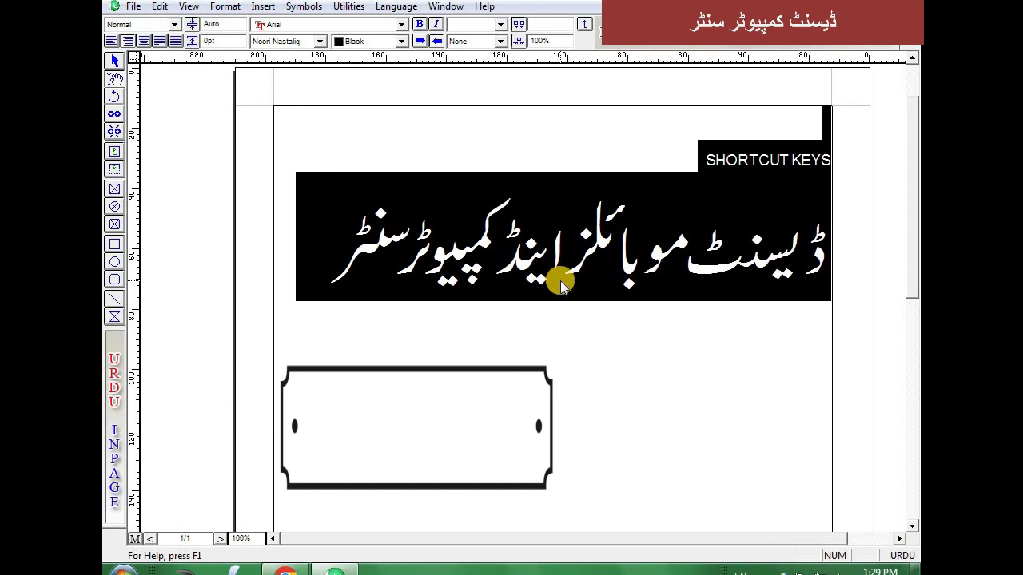
{"action": "left_click", "coordinate": [560, 280]}
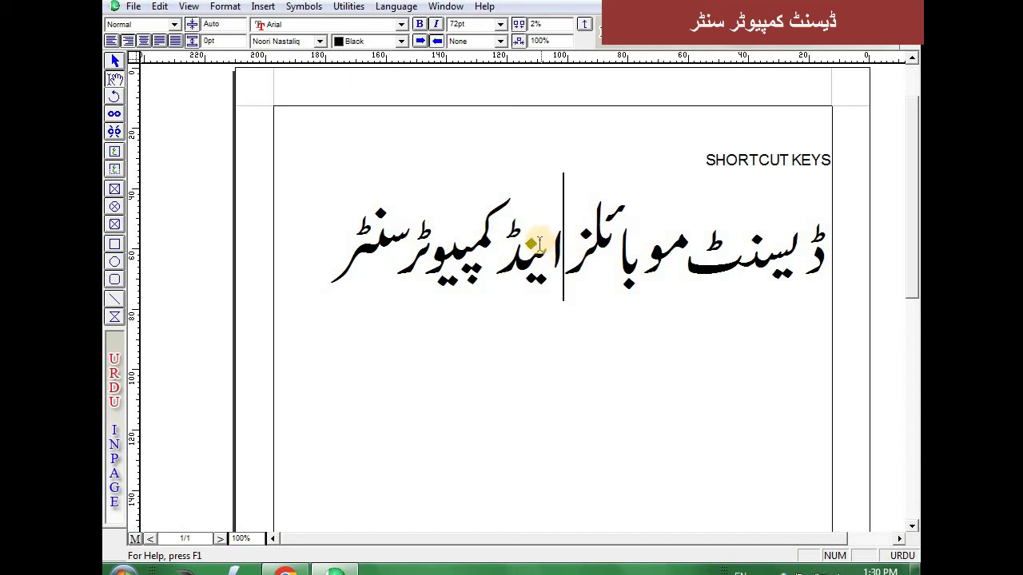
{"action": "left_click", "coordinate": [496, 260]}
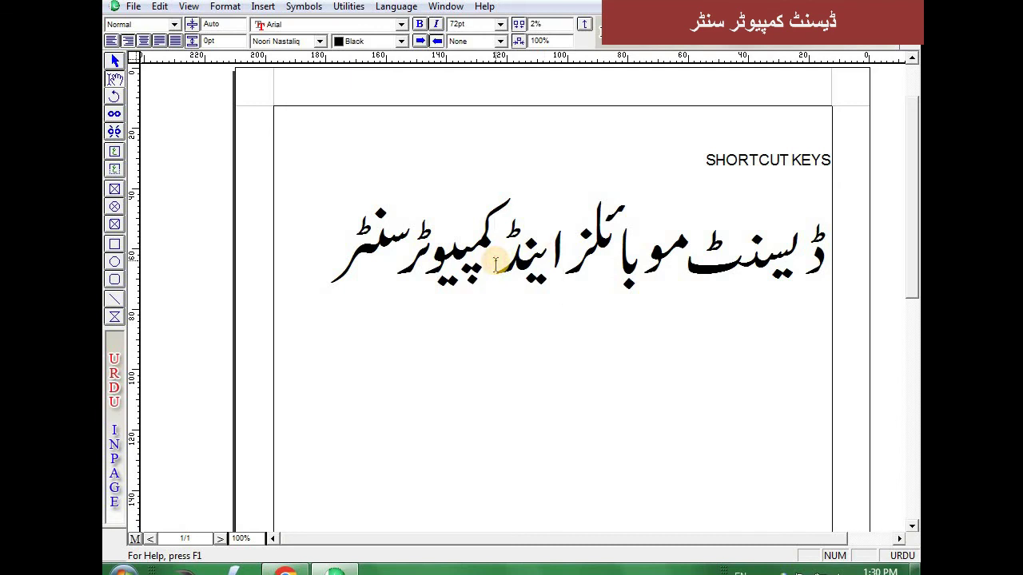